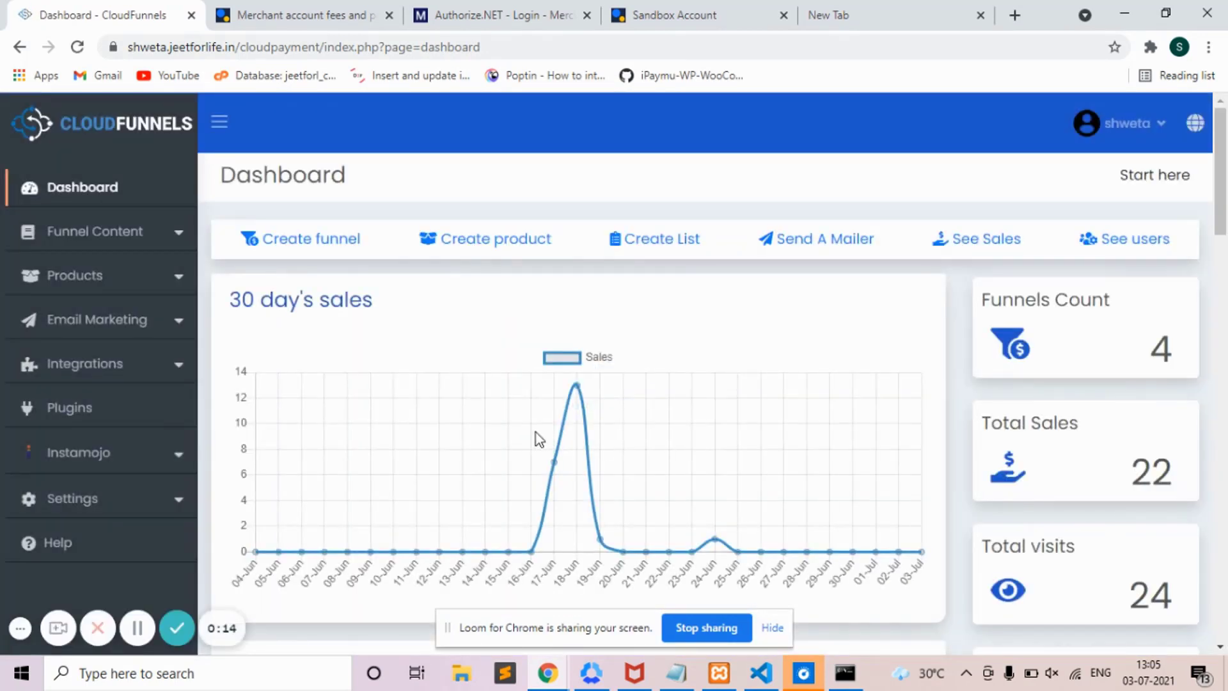
# - Open the Products list and start a new product form
pyautogui.click(82, 277)
pyautogui.click(101, 318)
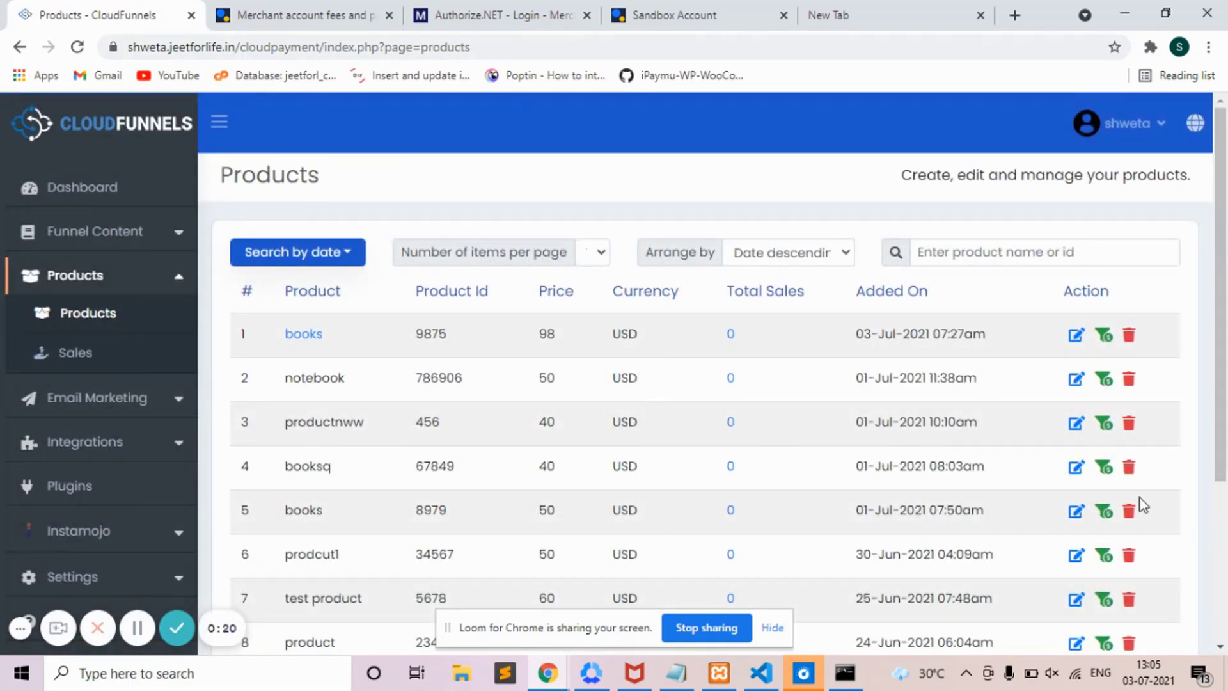
pyautogui.scroll(-4, 1222, 590)
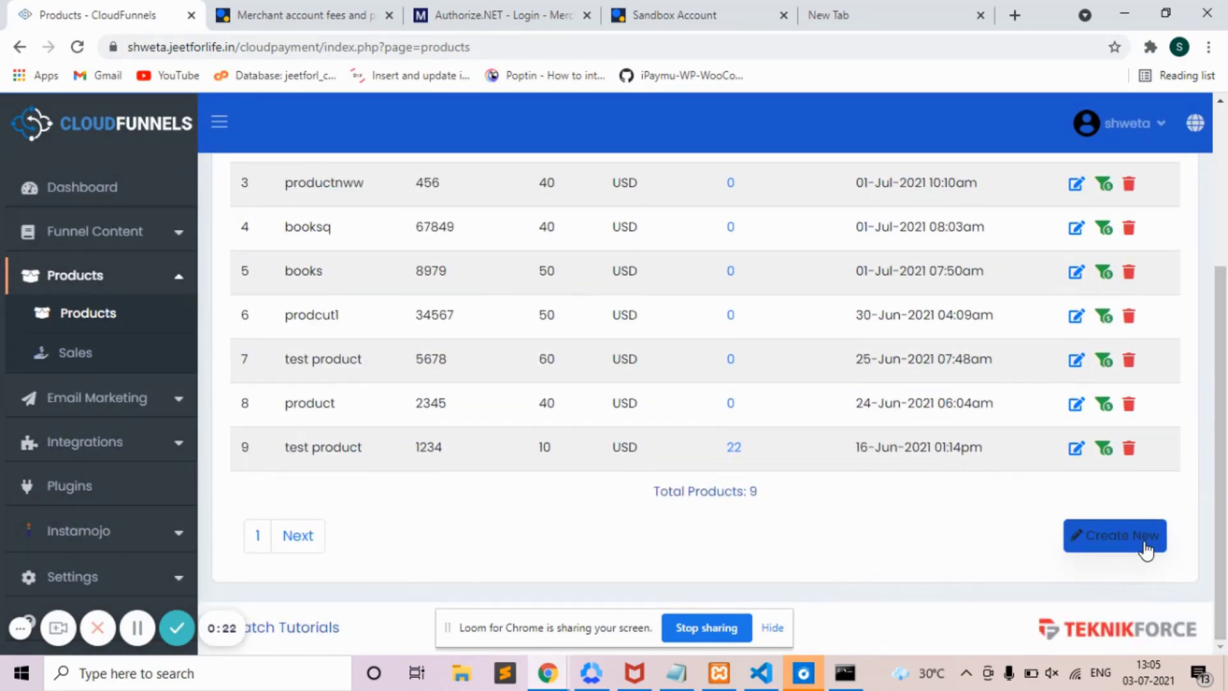
pyautogui.click(1145, 549)
pyautogui.click(1146, 550)
pyautogui.click(1145, 549)
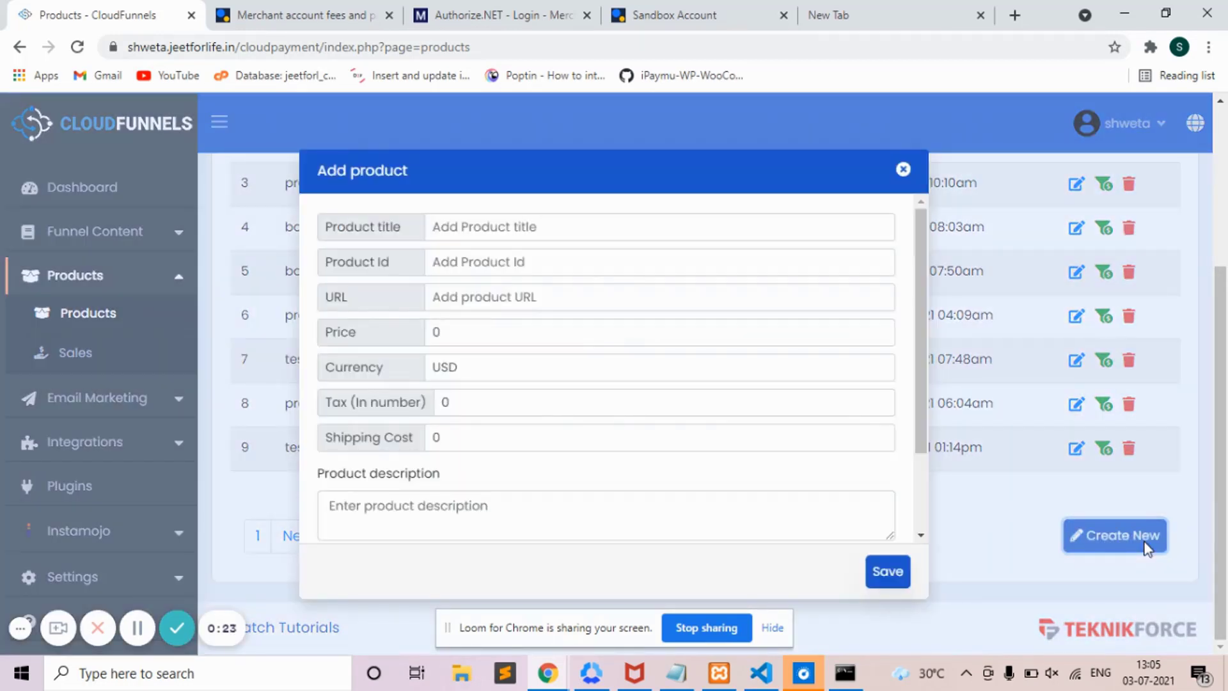
# - Enter title book3, product ID 6789, the pasted product URL and price 90
pyautogui.click(458, 228)
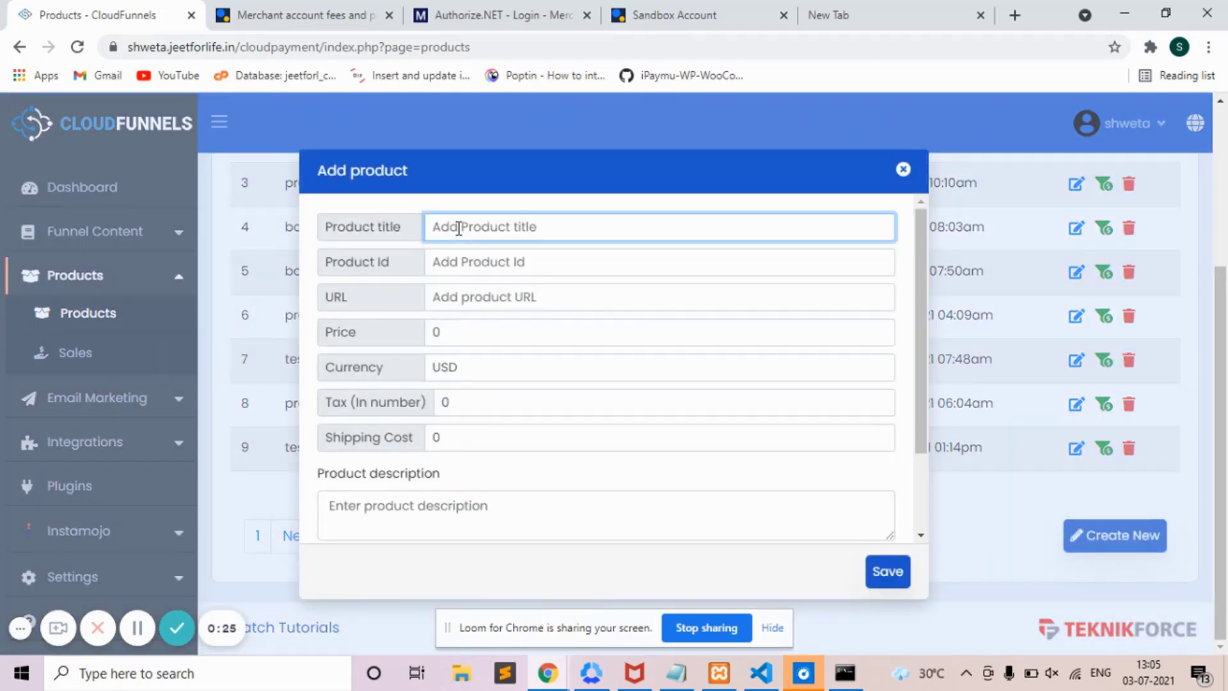
pyautogui.write('boo')
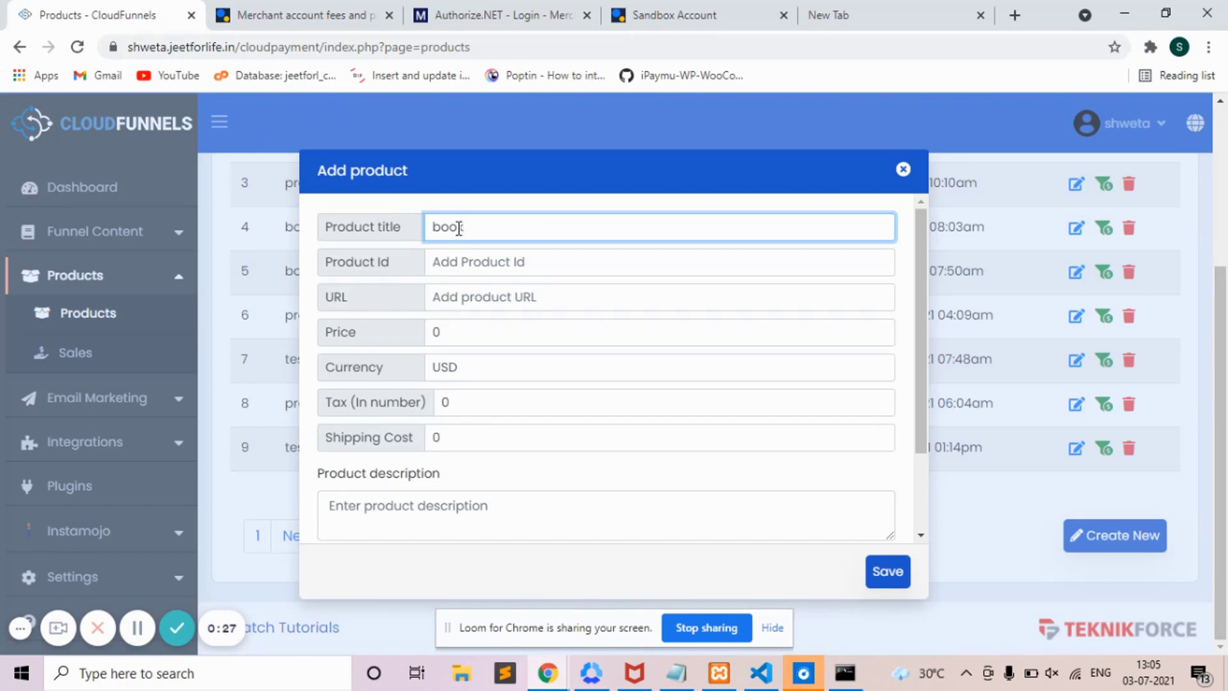
pyautogui.write('k3')
pyautogui.click(463, 250)
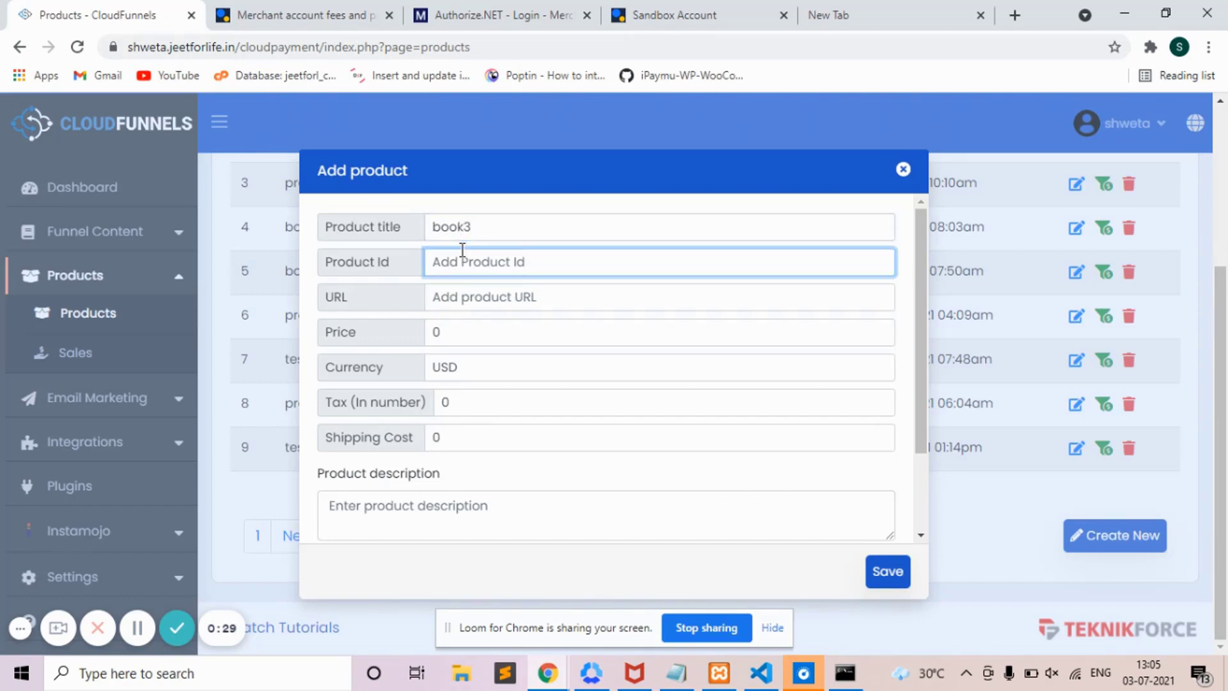
pyautogui.write('6789')
pyautogui.click(471, 288)
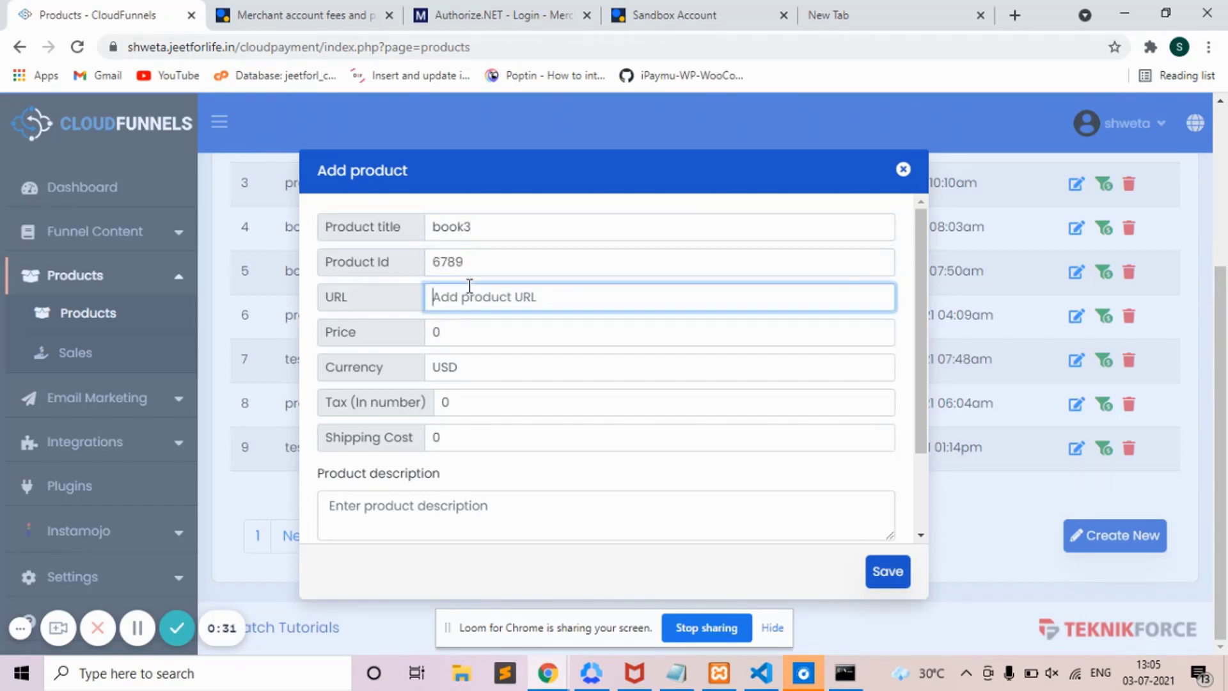
pyautogui.write('https://something.com/')
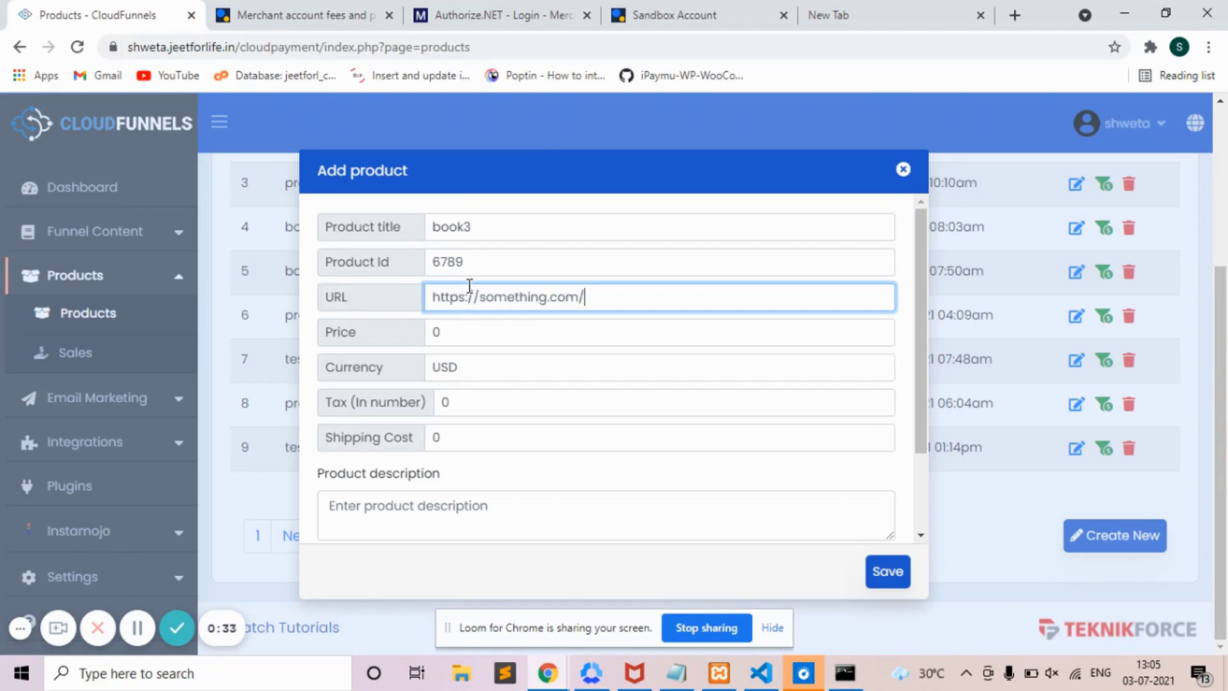
pyautogui.click(505, 333)
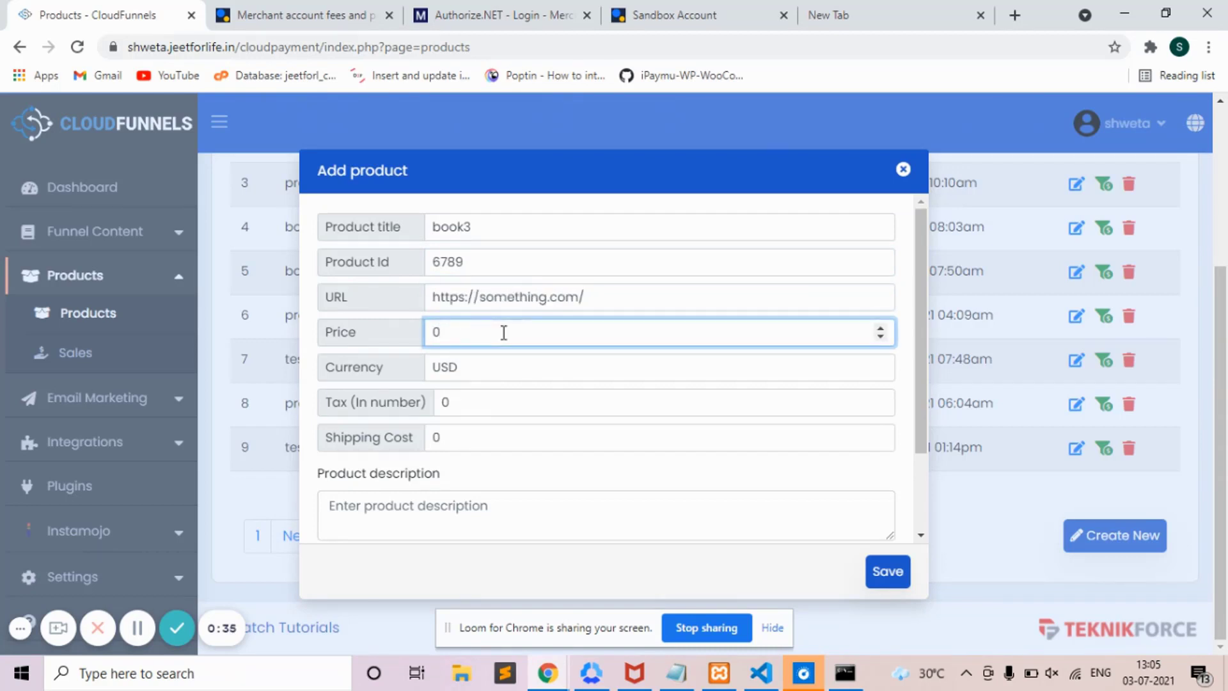
pyautogui.press('BackSpace')
pyautogui.write('90')
# - Keep USD currency, add the description 'it is test', and save the product
pyautogui.click(514, 365)
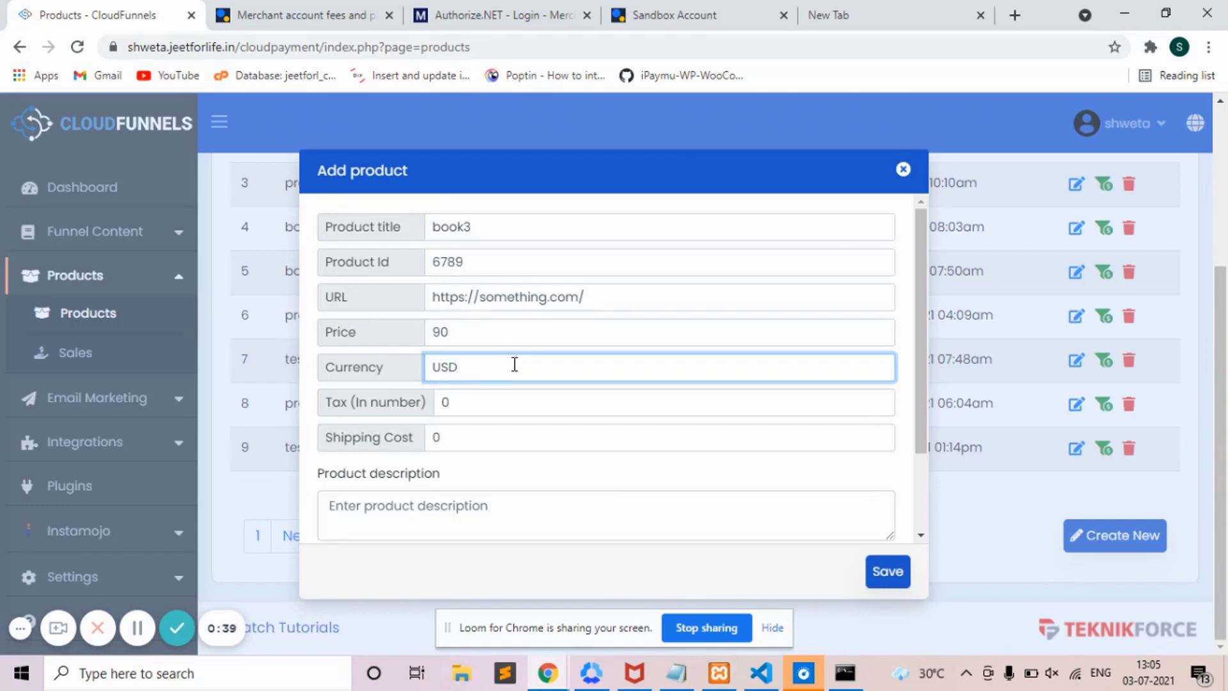
pyautogui.click(531, 410)
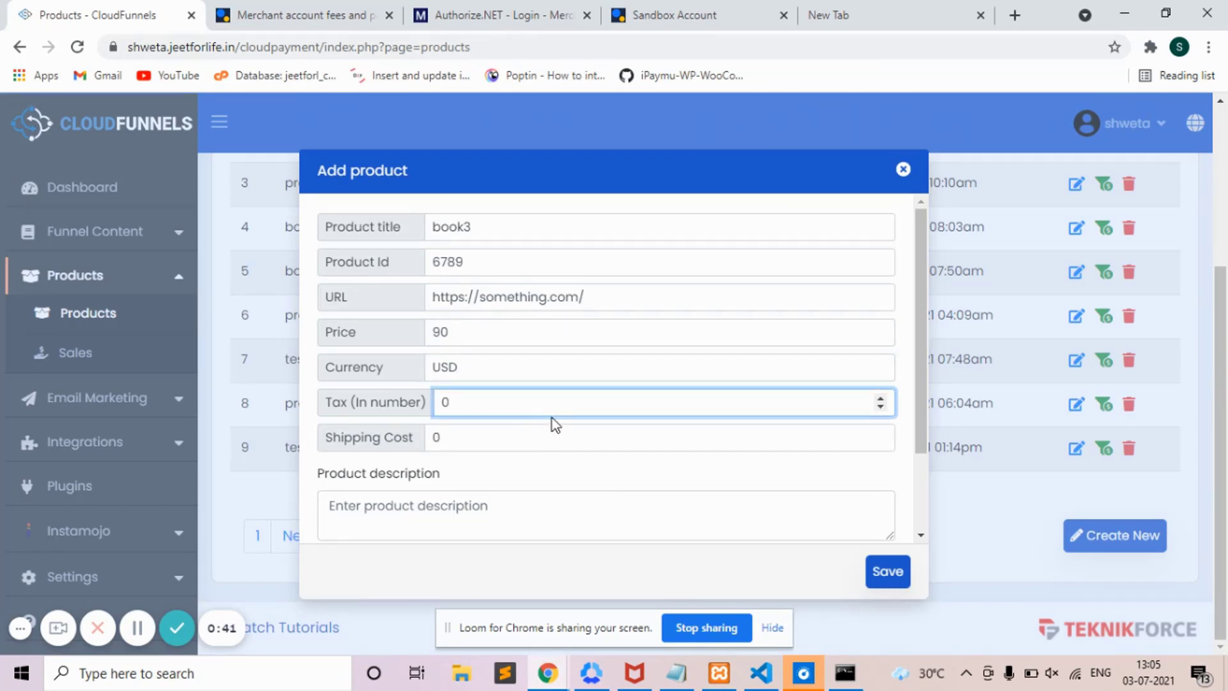
pyautogui.click(541, 516)
pyautogui.write('i')
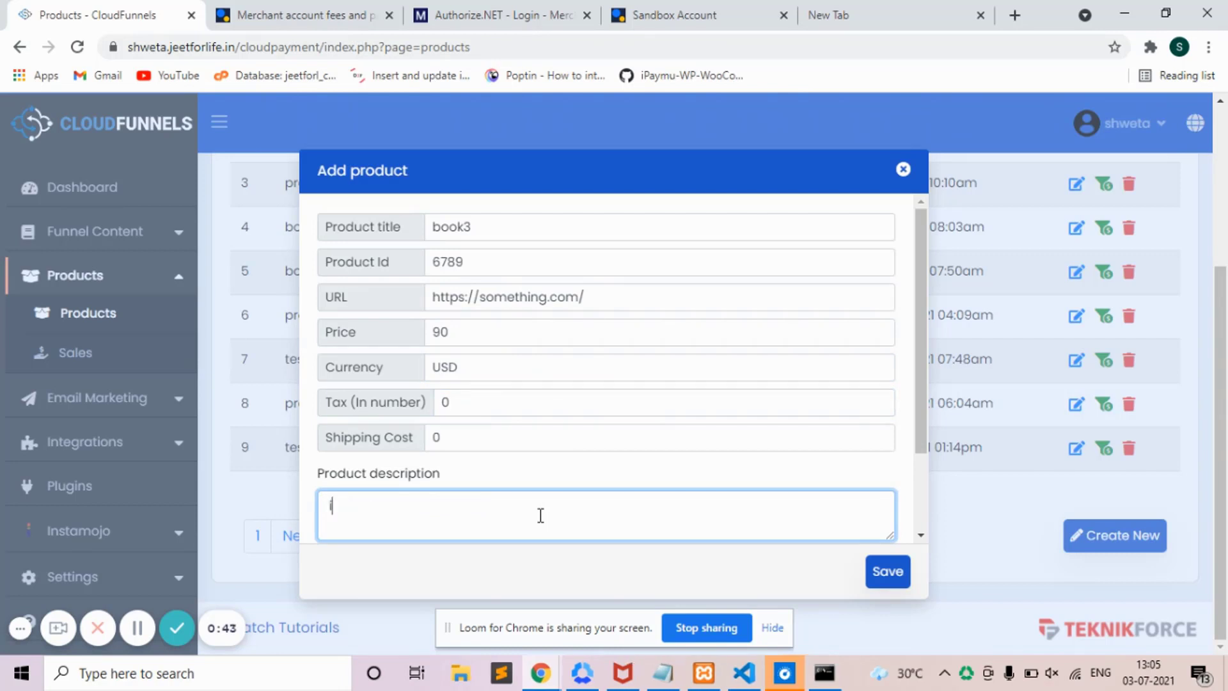
pyautogui.write('t is test')
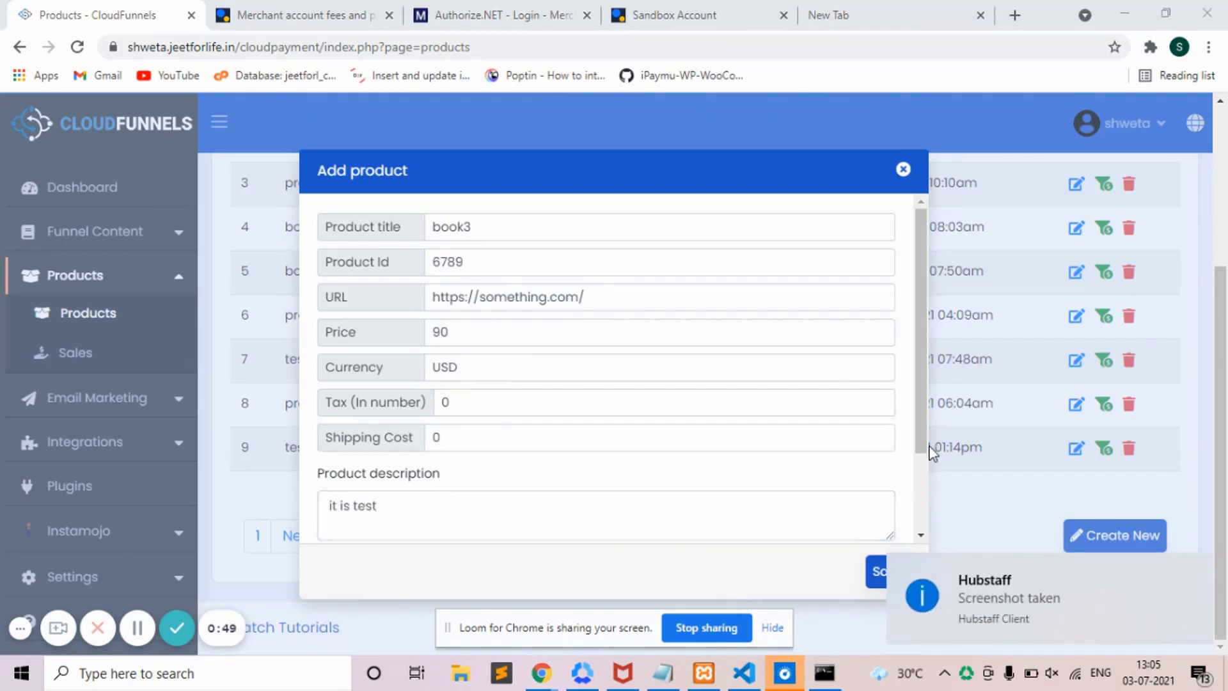
pyautogui.moveTo(927, 432); pyautogui.dragTo(904, 563)
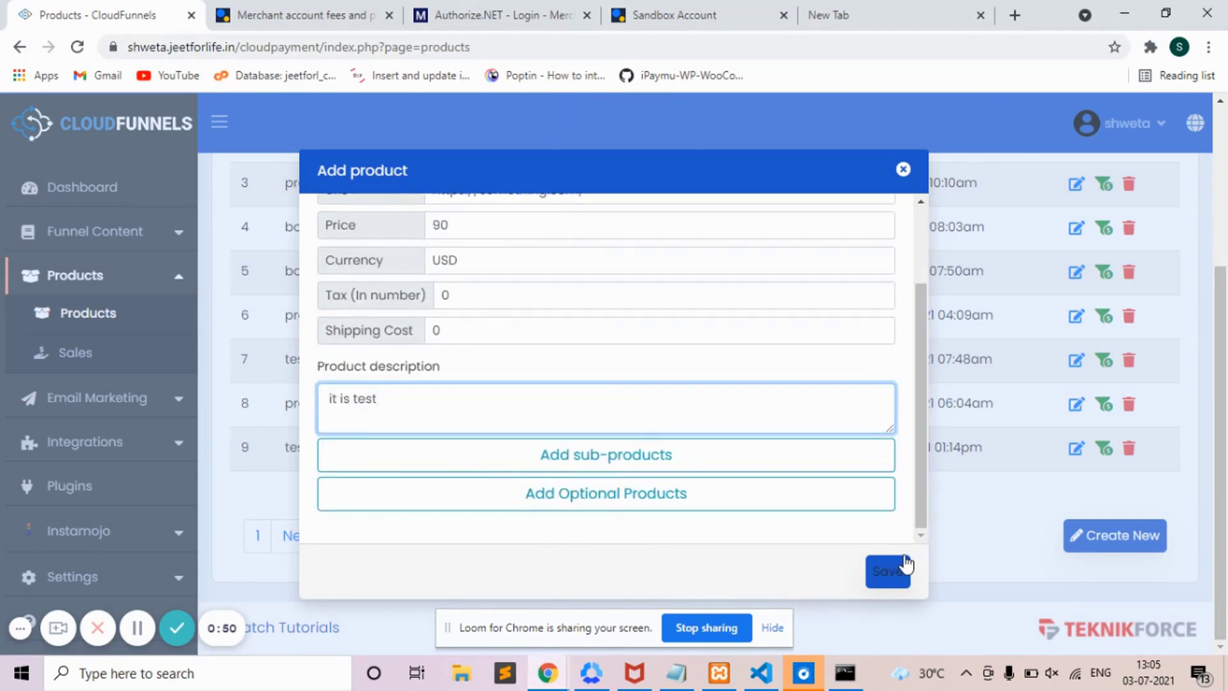
pyautogui.click(704, 459)
pyautogui.click(702, 461)
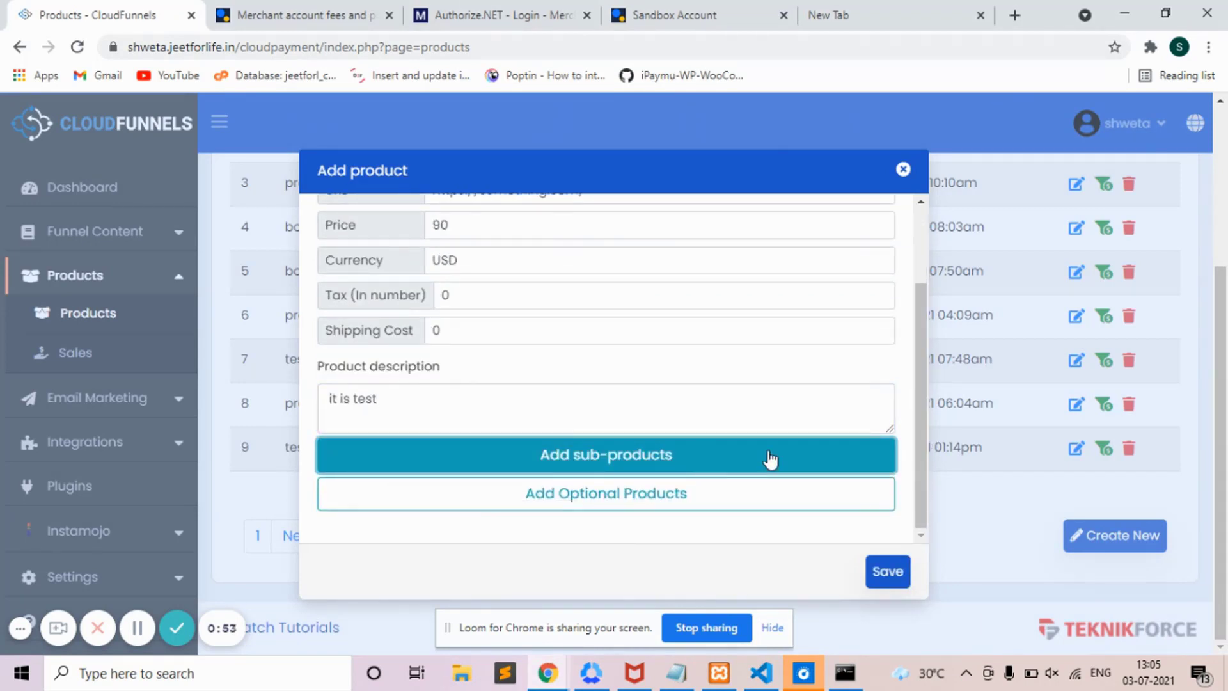
pyautogui.click(895, 569)
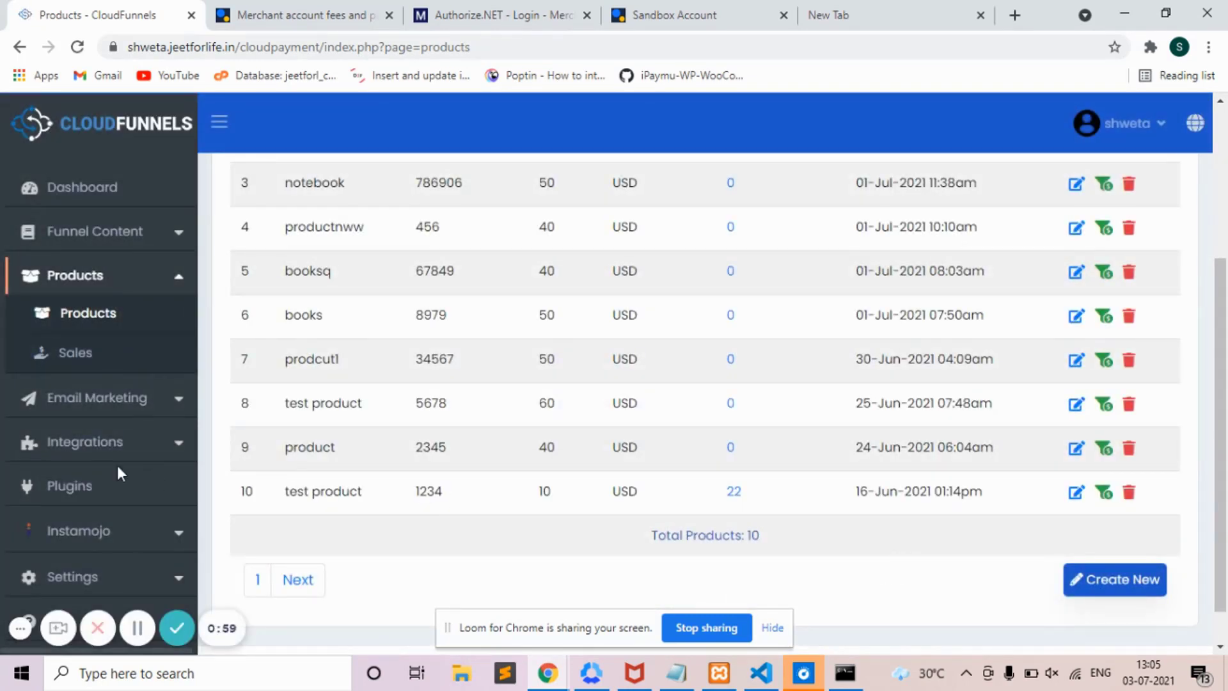
# - Search the plugin marketplace for 'author' and install CF Plugin For Authorize.net
pyautogui.click(102, 483)
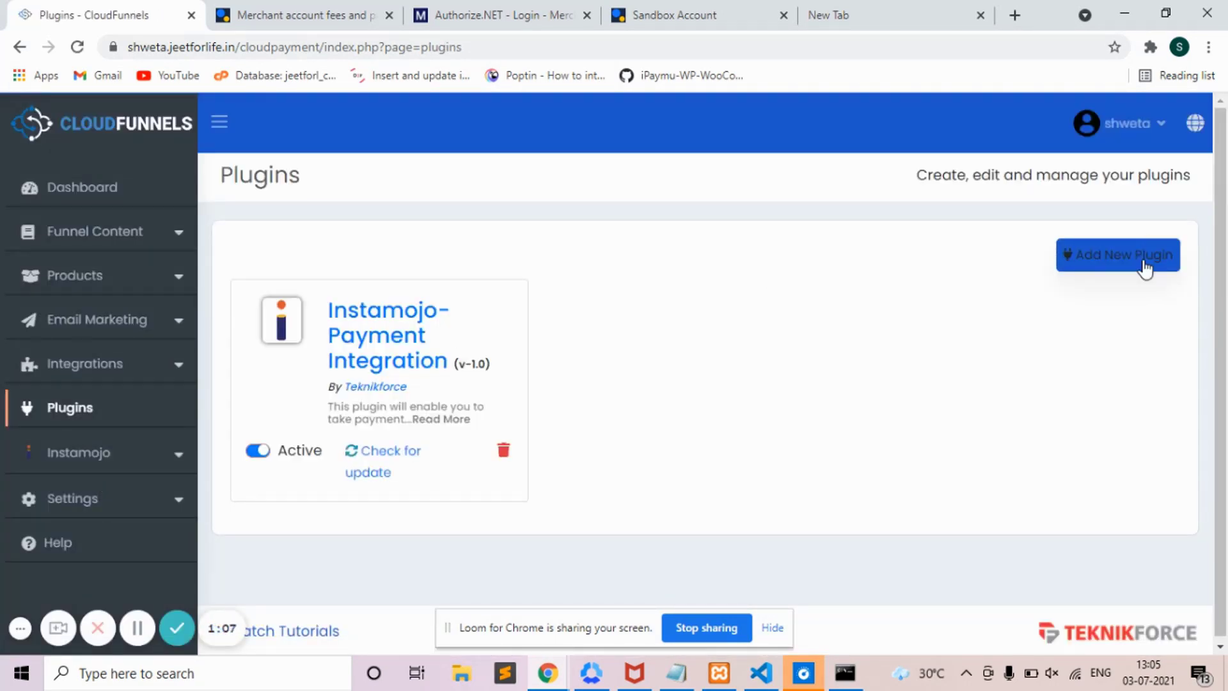
pyautogui.click(1146, 267)
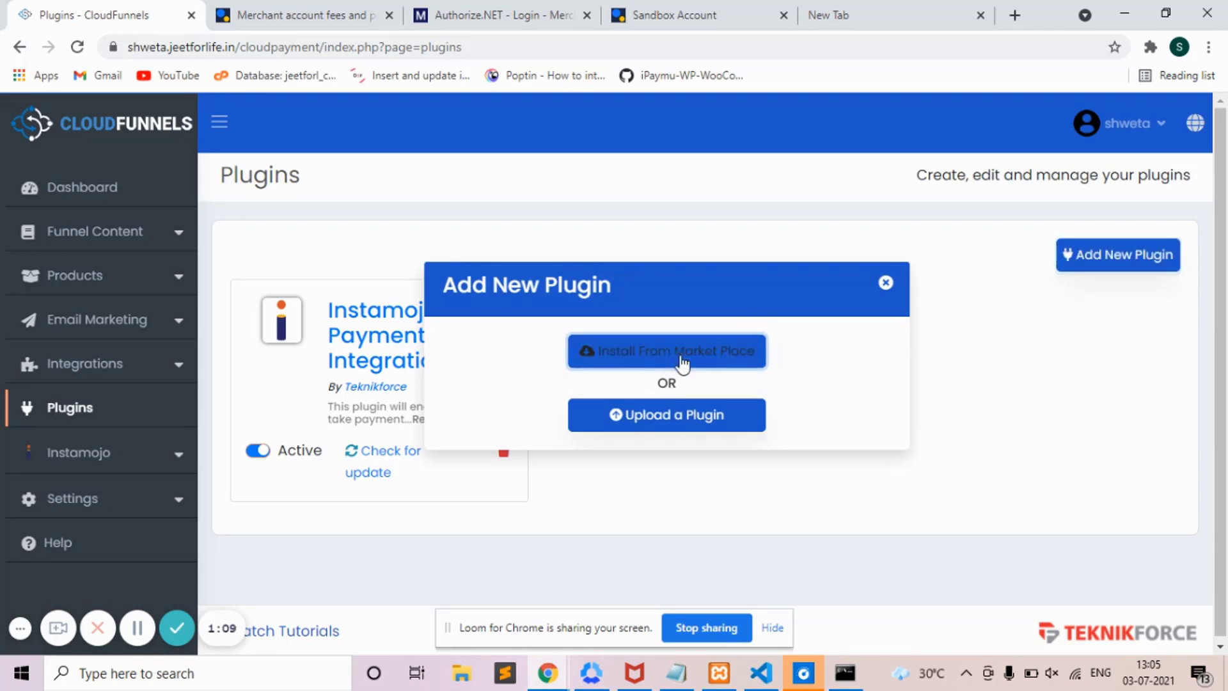
pyautogui.click(682, 358)
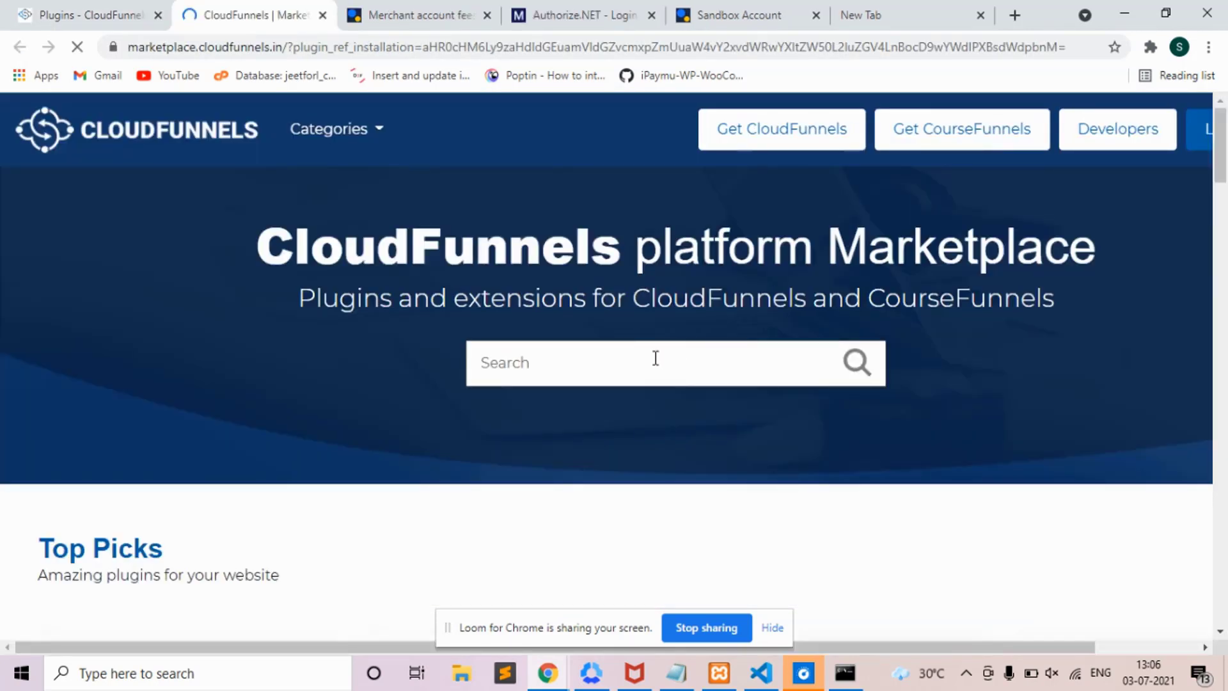
pyautogui.click(656, 358)
pyautogui.write('author')
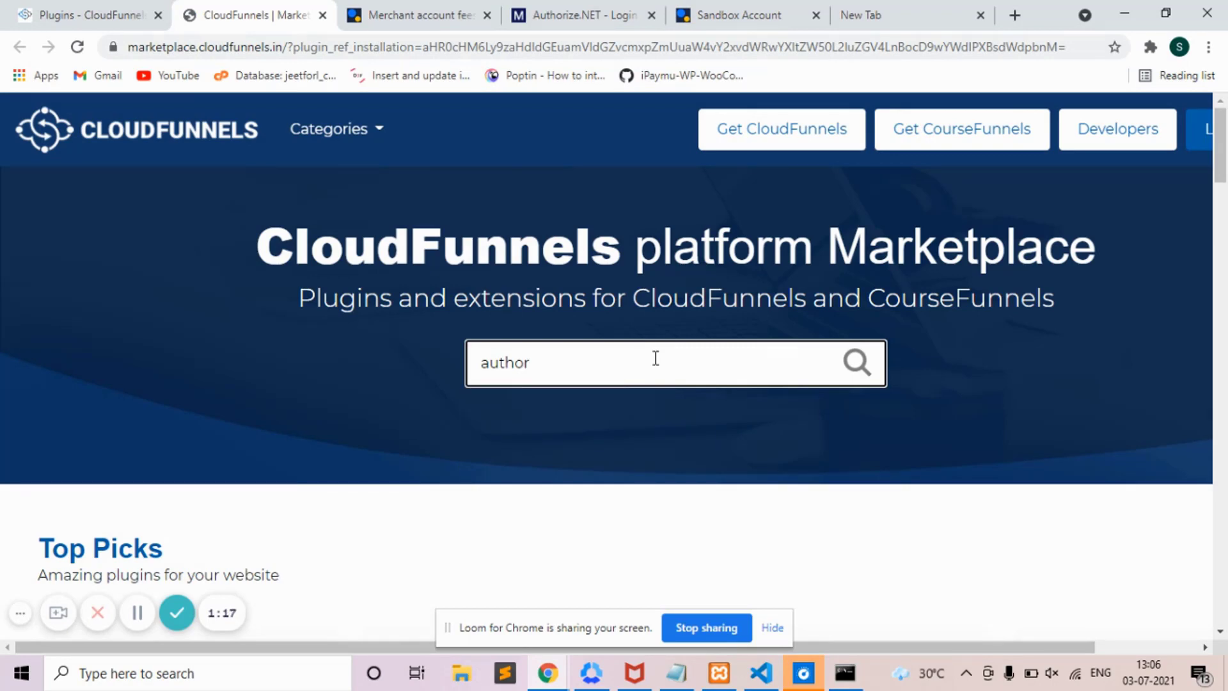
pyautogui.press('Return')
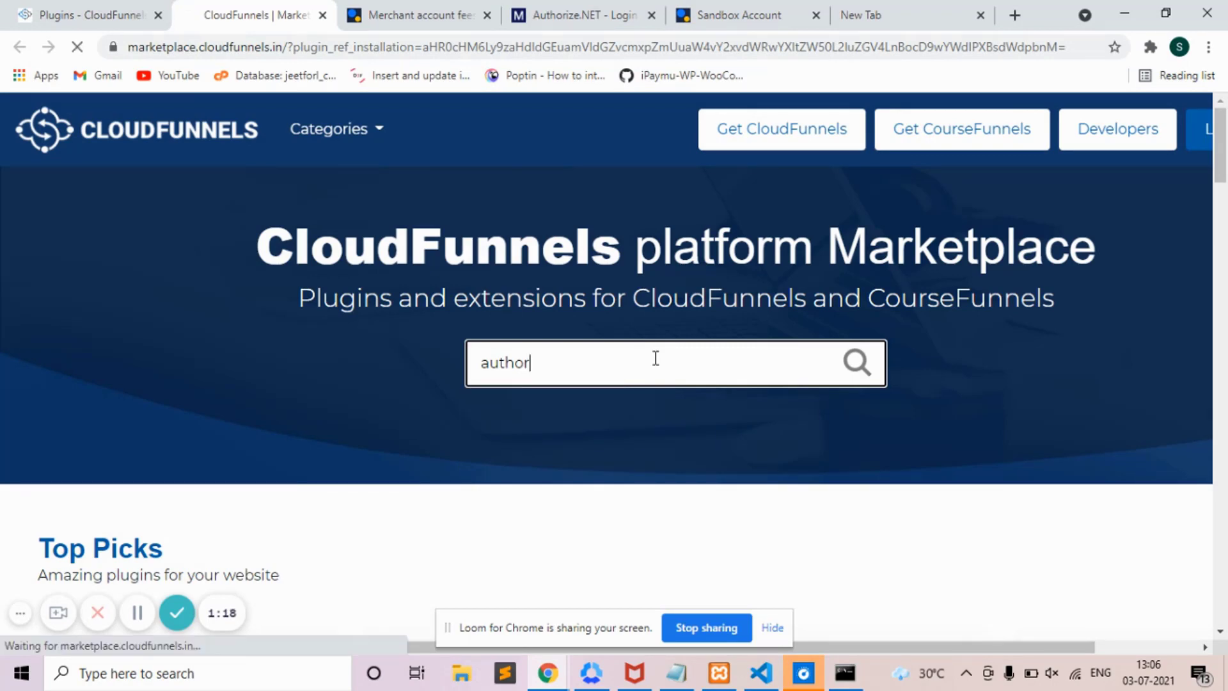
pyautogui.click(310, 384)
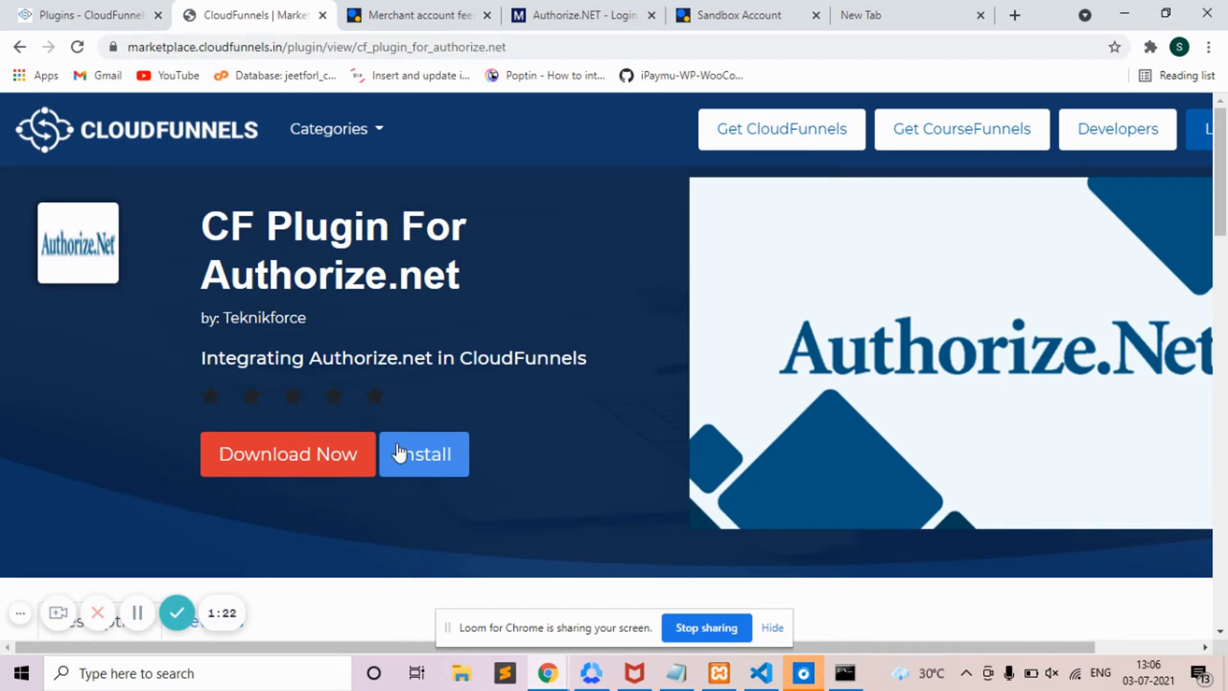
pyautogui.click(421, 462)
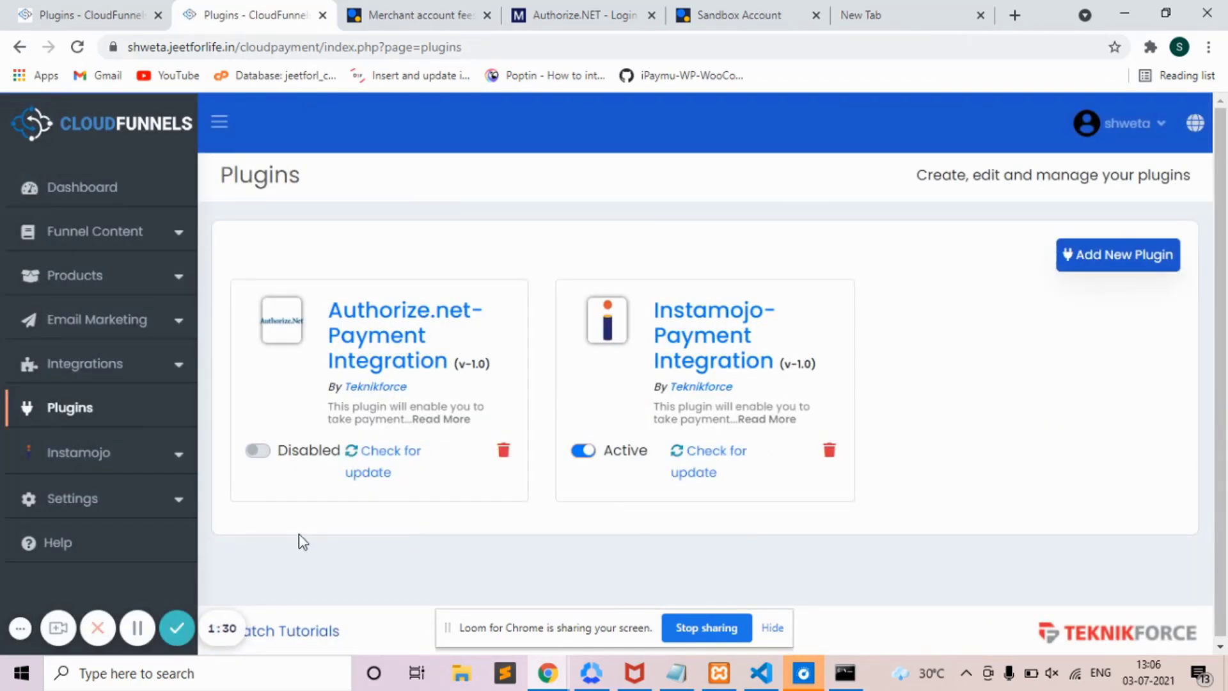
# - Enable the Authorize.net plugin, start a new Authorize.net API setup, and view the pricing page
pyautogui.click(259, 451)
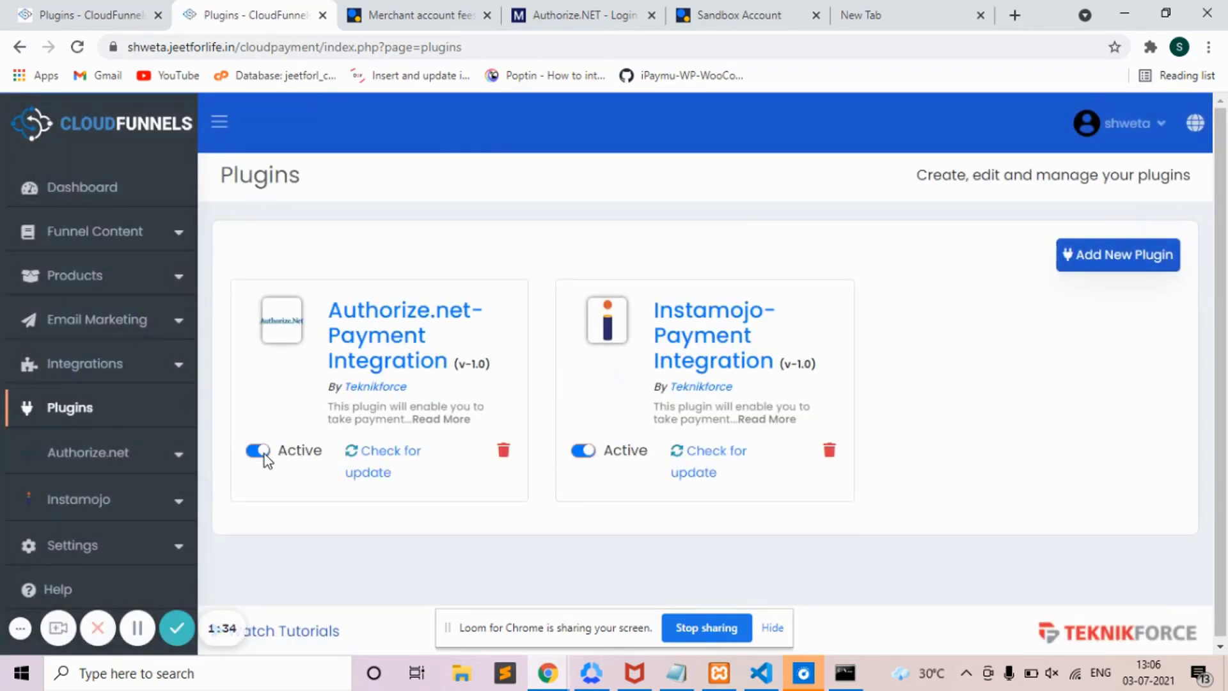
pyautogui.click(51, 466)
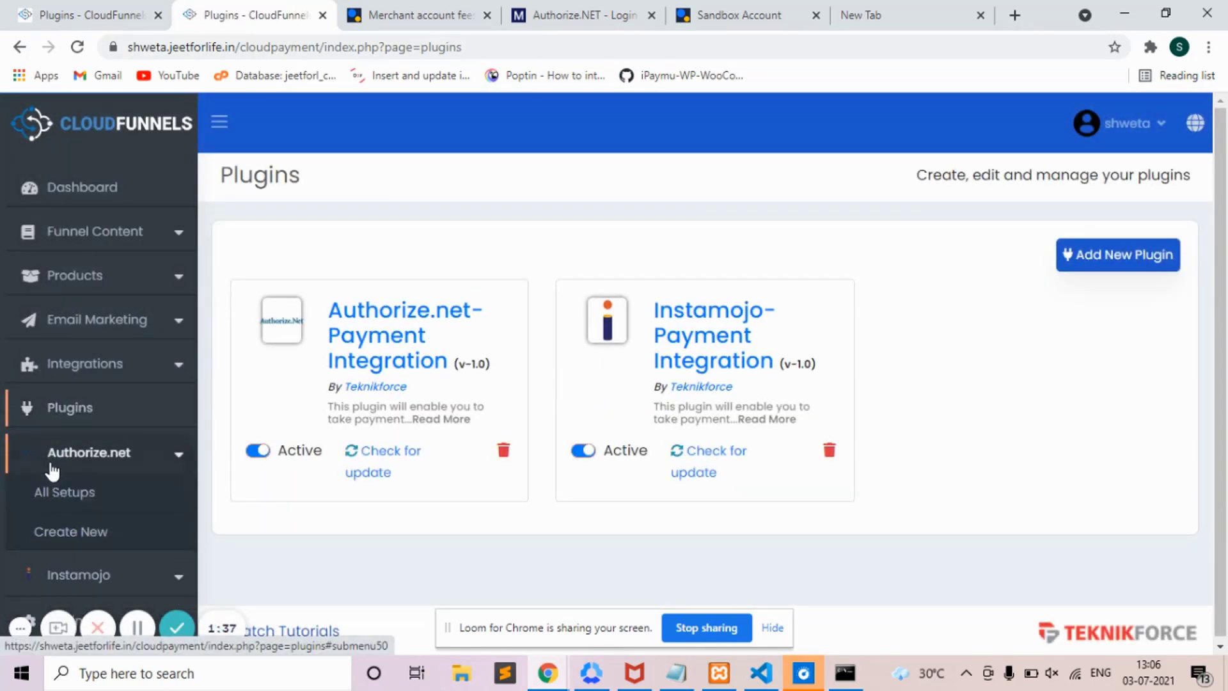
pyautogui.click(73, 539)
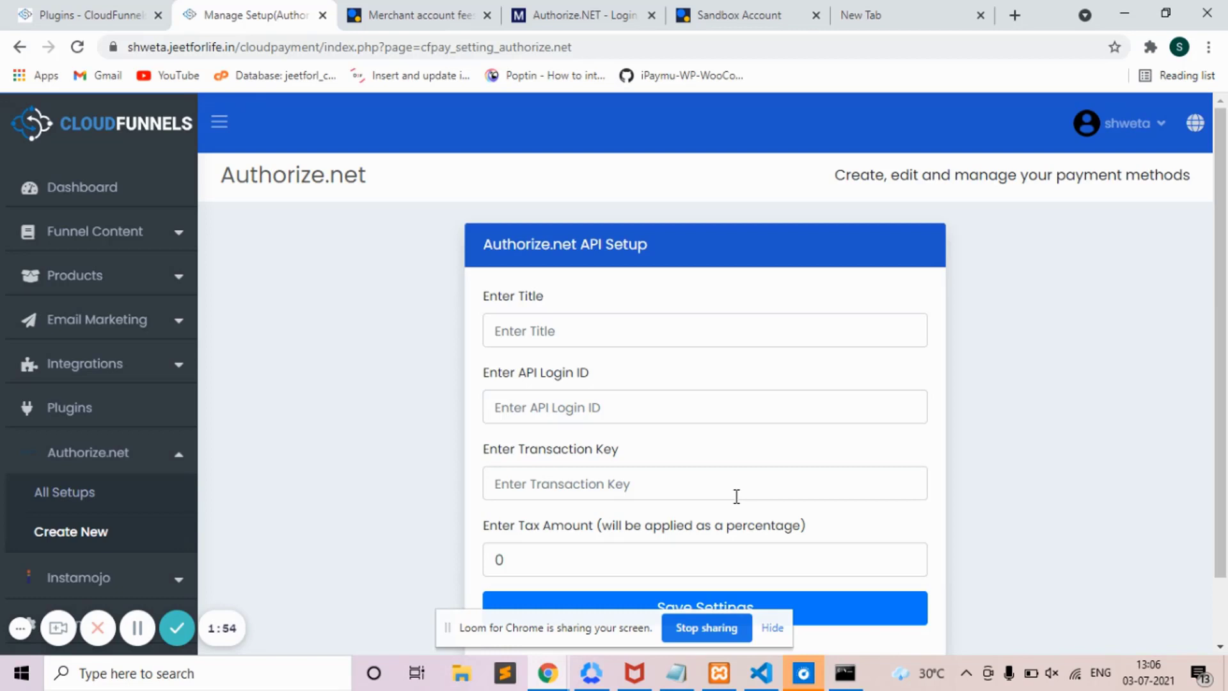
pyautogui.click(435, 13)
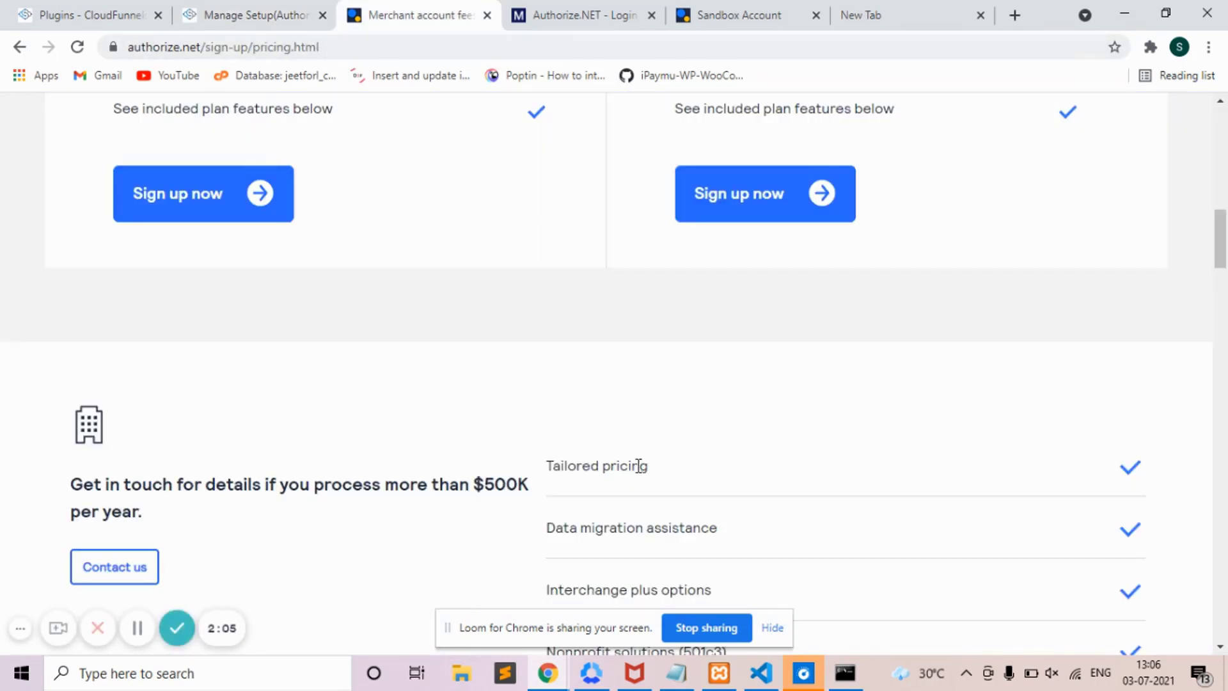
# - Review the Authorize.net pricing plans, then return to the CloudFunnels API Setup form
pyautogui.click(1223, 155)
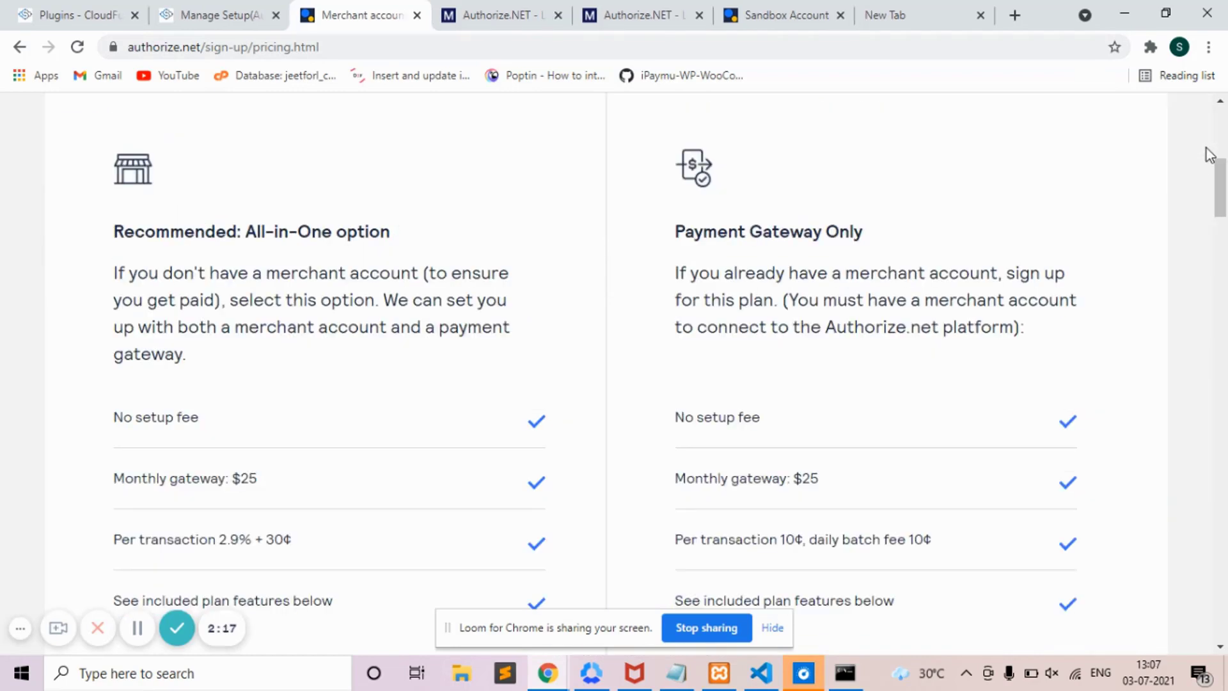
pyautogui.click(1221, 154)
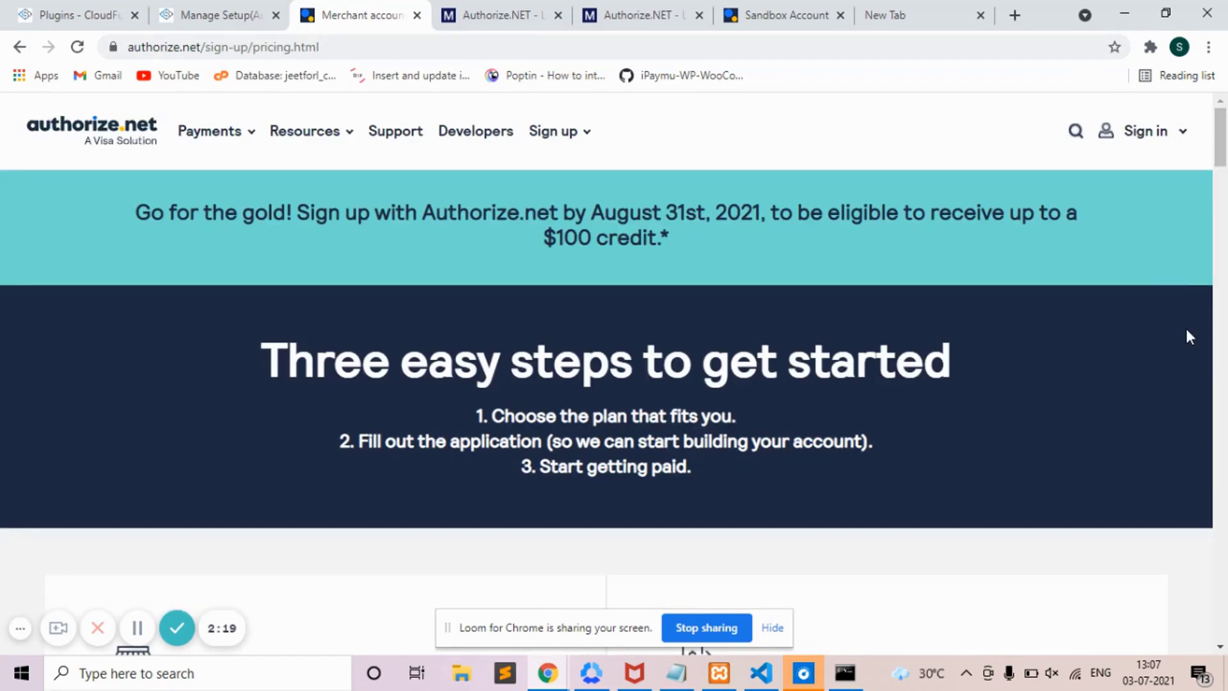
pyautogui.click(1225, 373)
pyautogui.click(1226, 375)
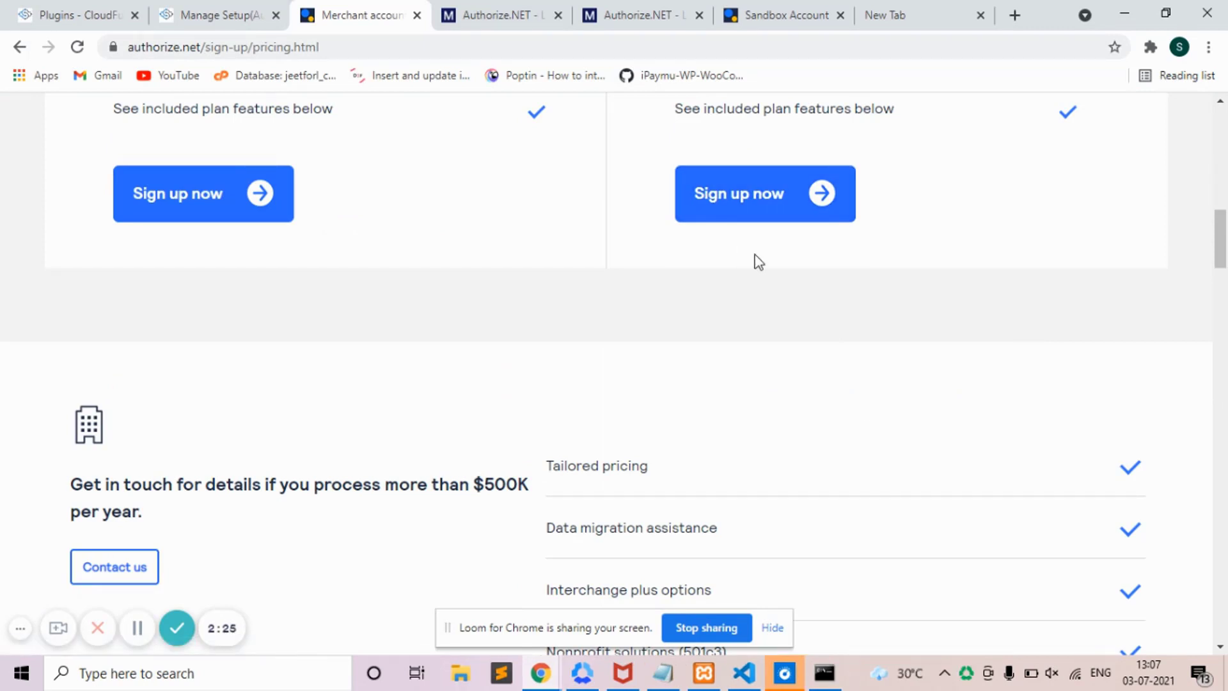
pyautogui.click(178, 9)
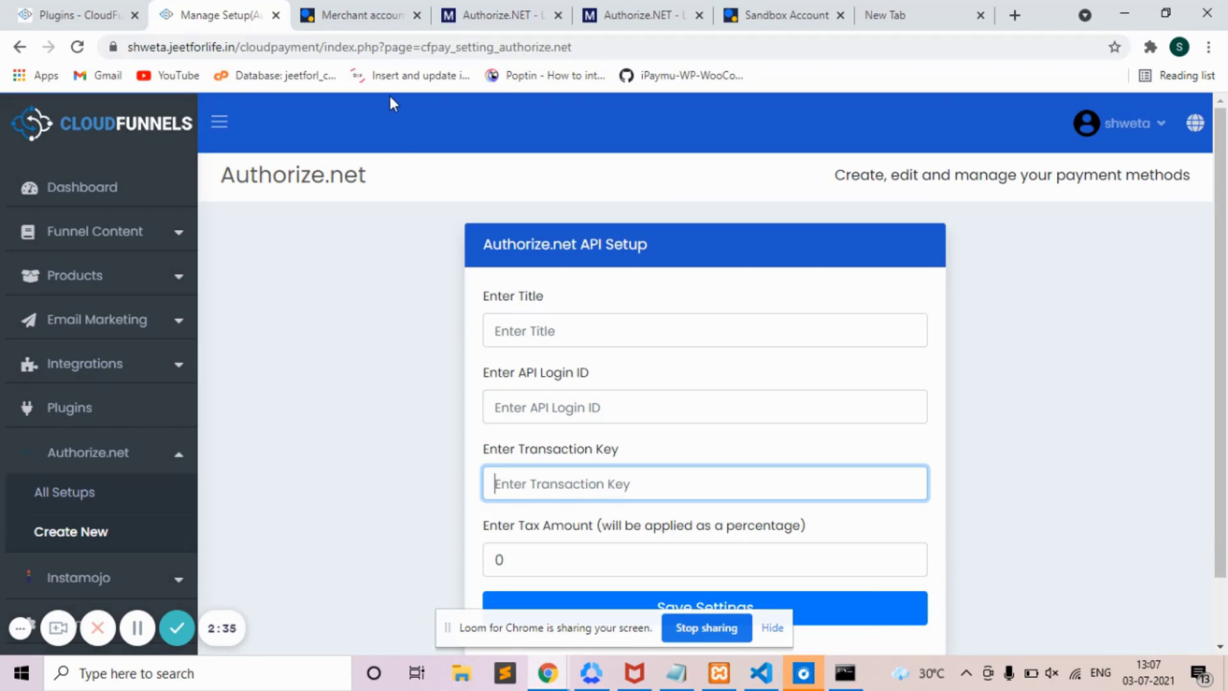
# - Switch to the Authorize.net Developer 'Create a Sandbox Account' page
pyautogui.click(742, 9)
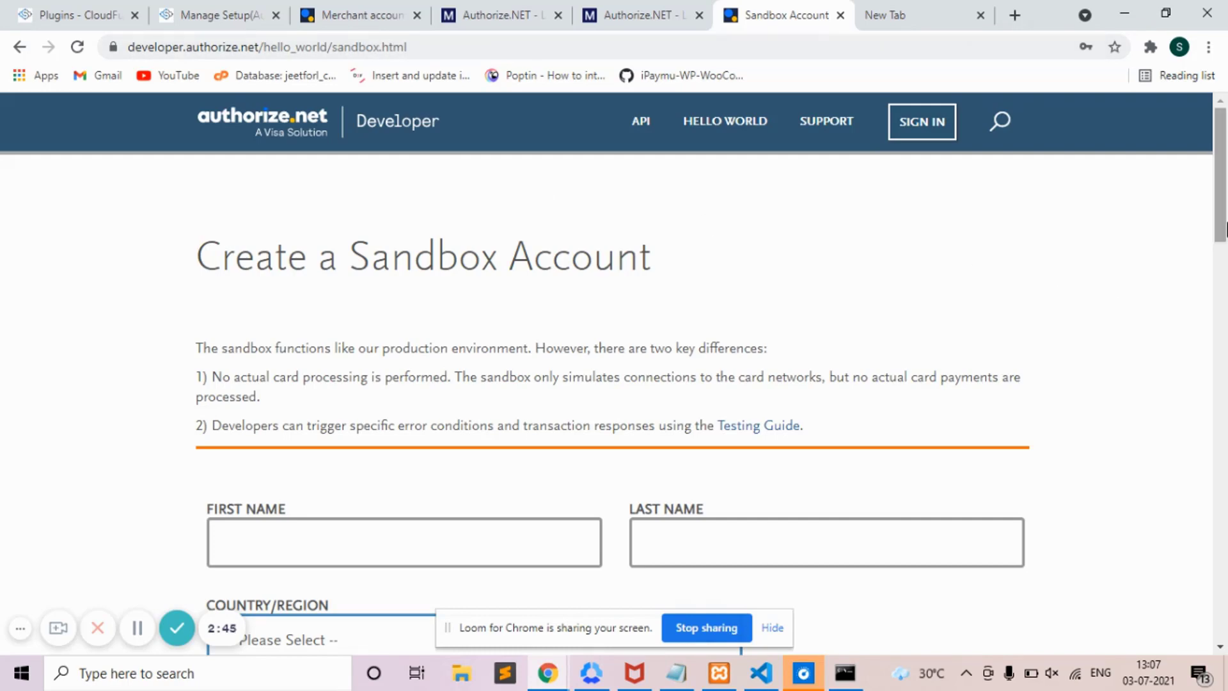
# - Open the Sandbox option under SIGN IN to load sandbox.authorize.net in a new tab
pyautogui.moveTo(1226, 228)
pyautogui.mouseDown()
pyautogui.moveTo(1225, 364)
pyautogui.moveTo(1226, 217)
pyautogui.mouseUp()
pyautogui.moveTo(931, 137)
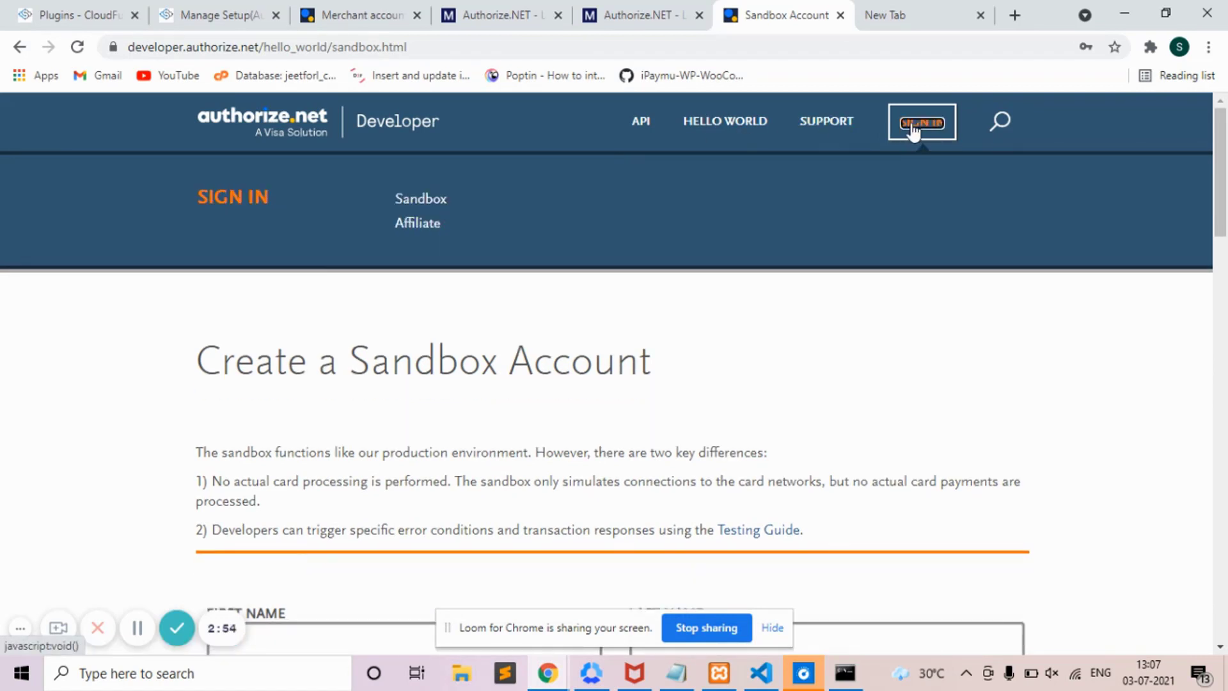
pyautogui.click(426, 201)
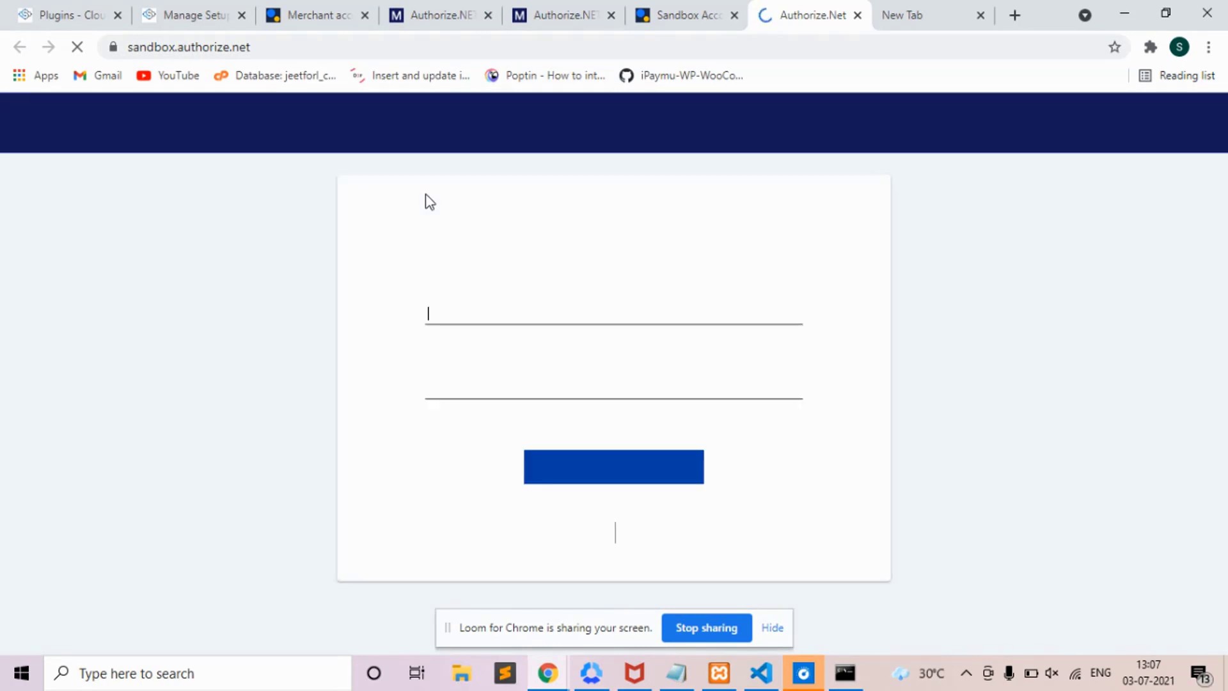
# - Sign in to the sandbox and go to Account Settings > API Credentials & Keys
pyautogui.click(618, 481)
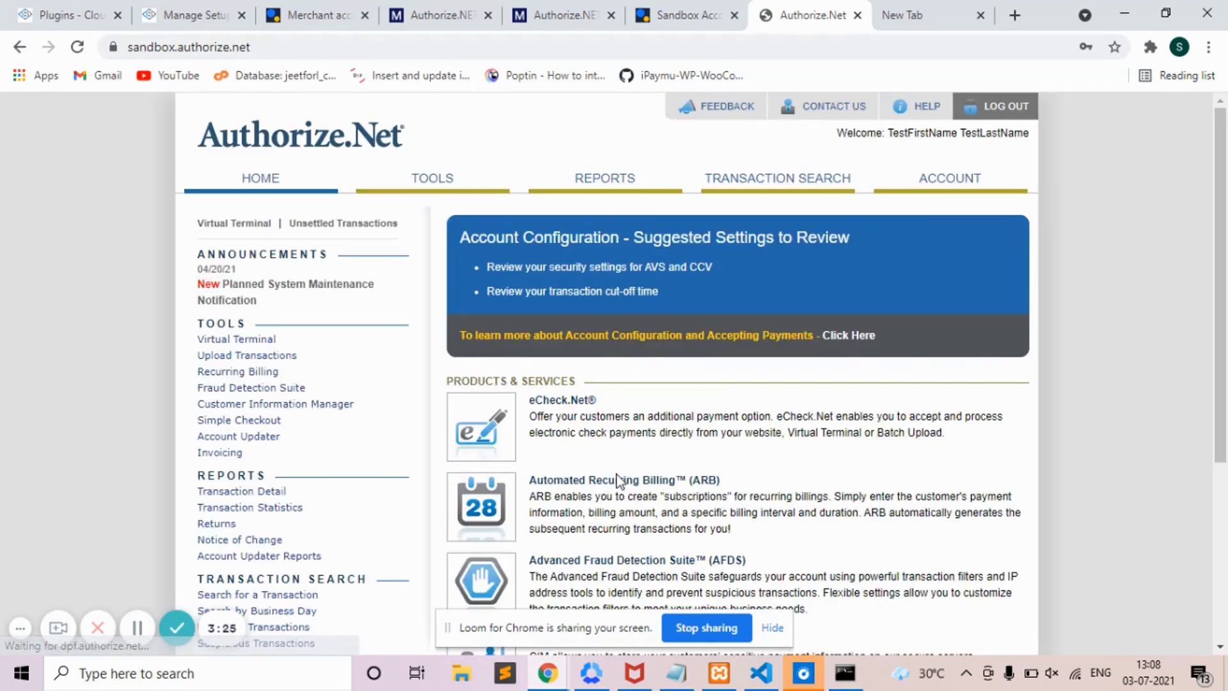
pyautogui.scroll(-5, 1222, 260)
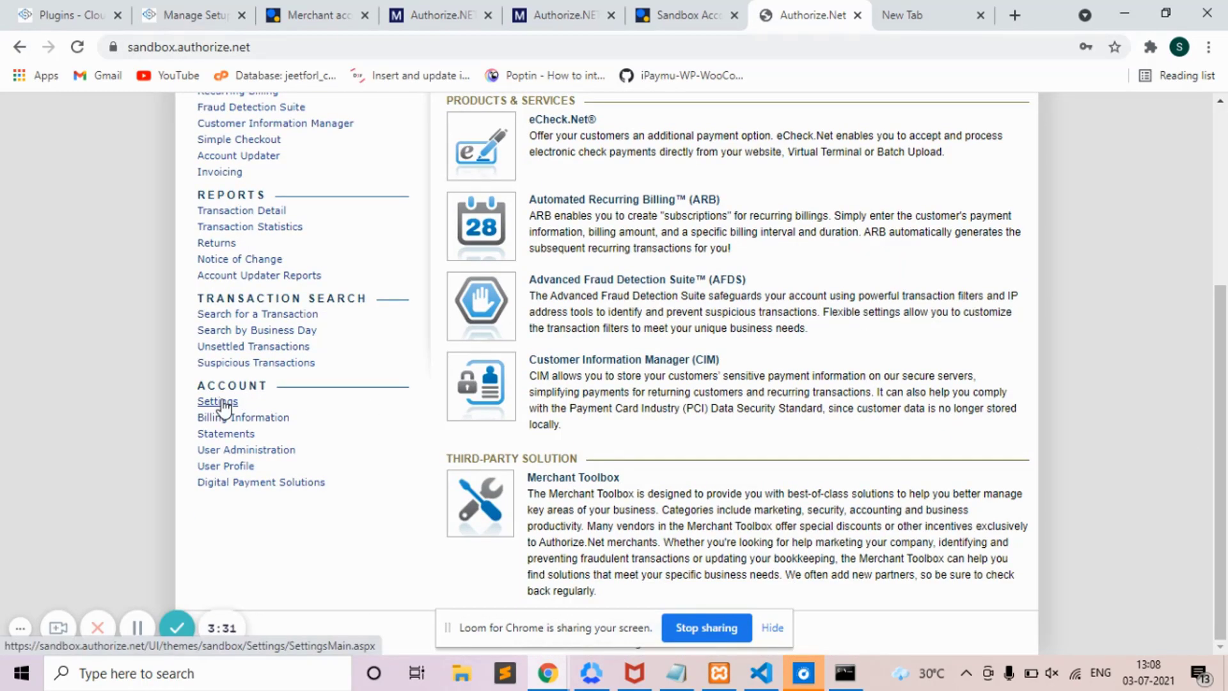
pyautogui.click(222, 401)
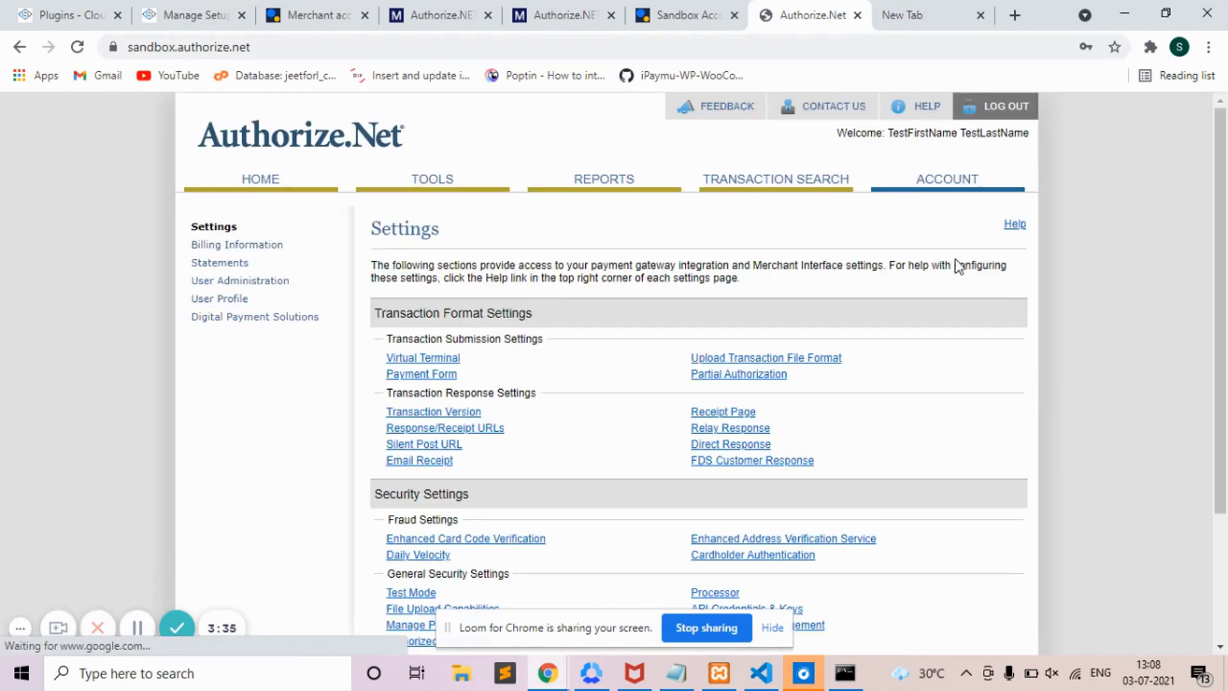
pyautogui.moveTo(1225, 227); pyautogui.dragTo(1226, 369)
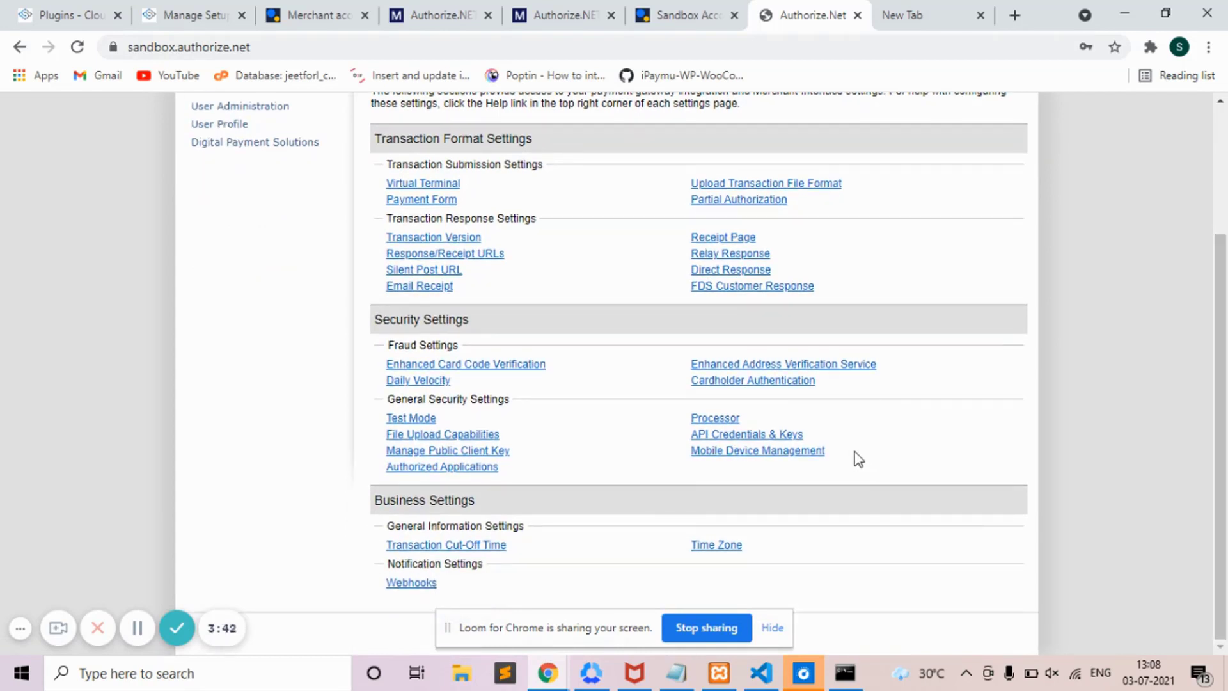
pyautogui.click(798, 434)
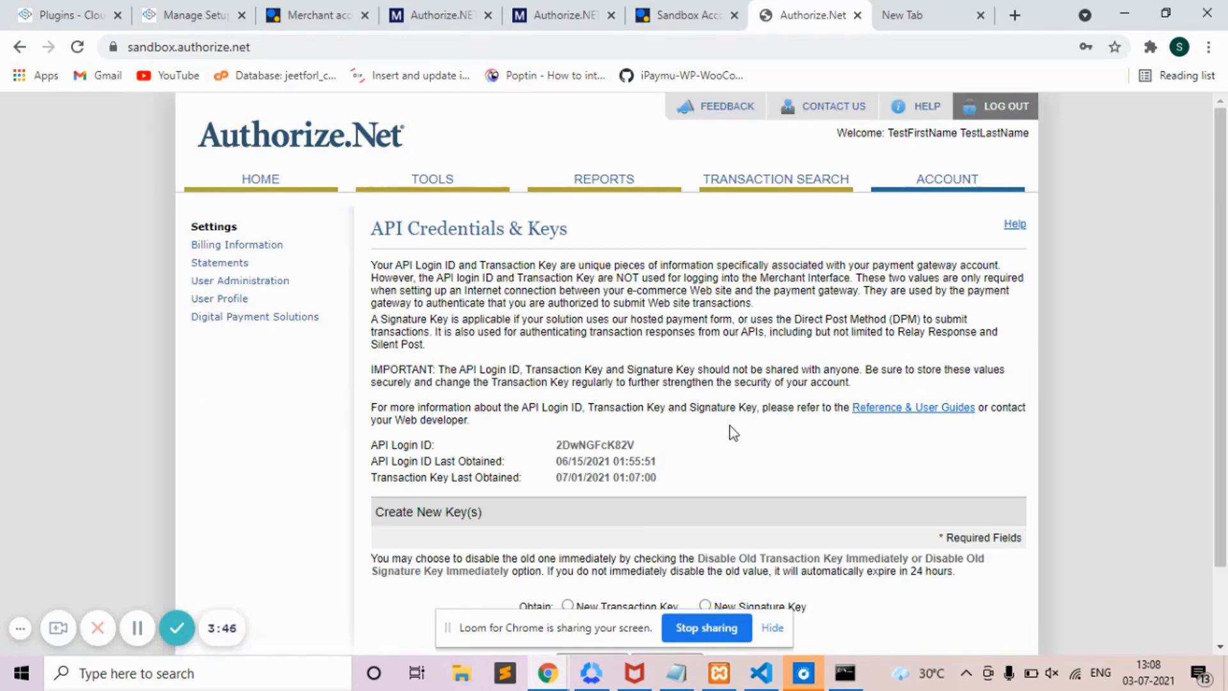
# - Copy the sandbox API Login ID into CloudFunnels' API Login ID field
pyautogui.doubleClick(642, 448)
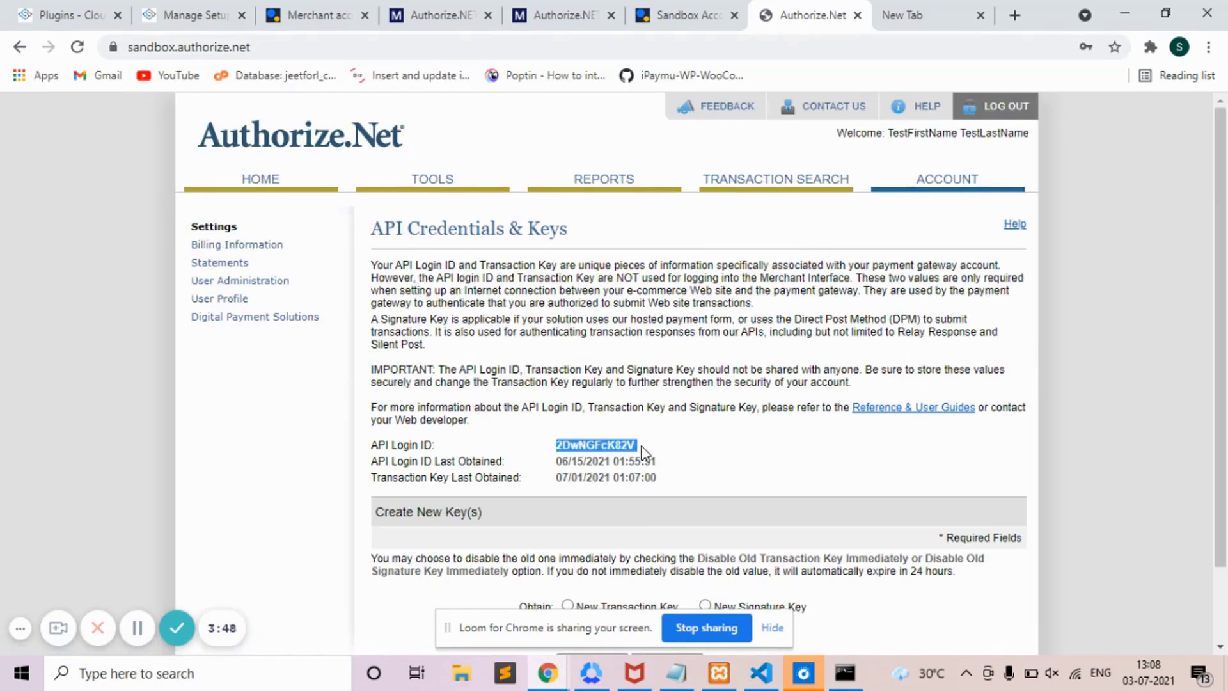
pyautogui.rightClick(643, 450)
pyautogui.click(659, 459)
pyautogui.click(151, 9)
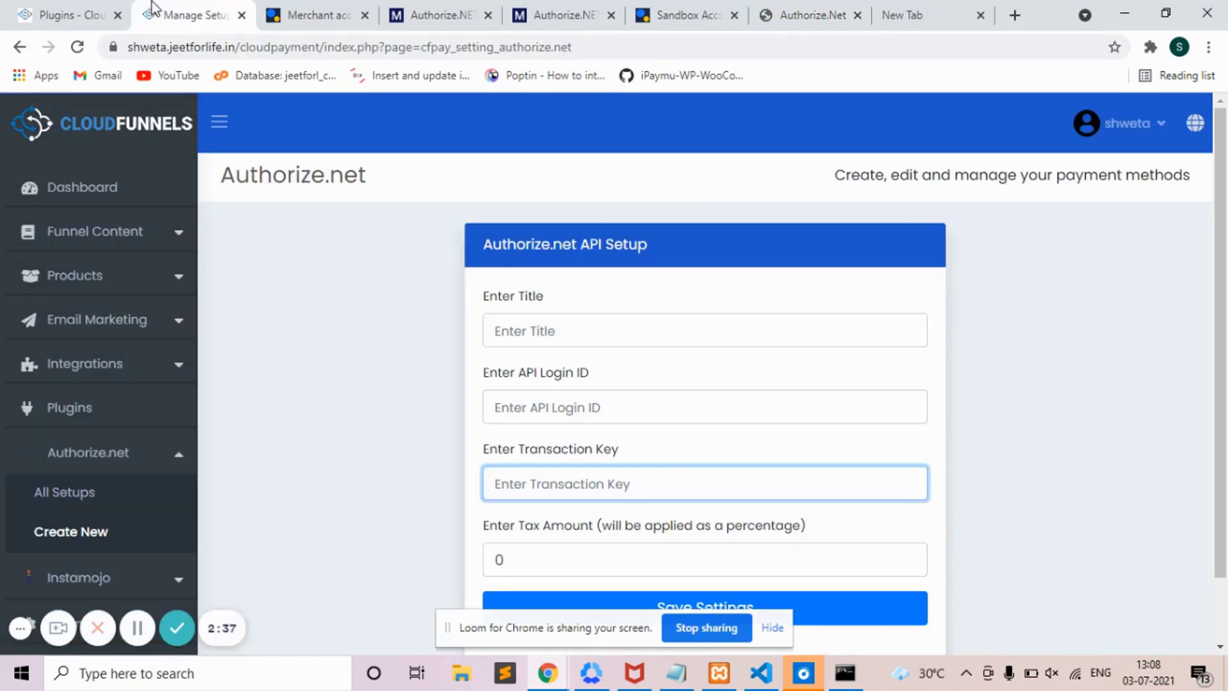
pyautogui.click(546, 402)
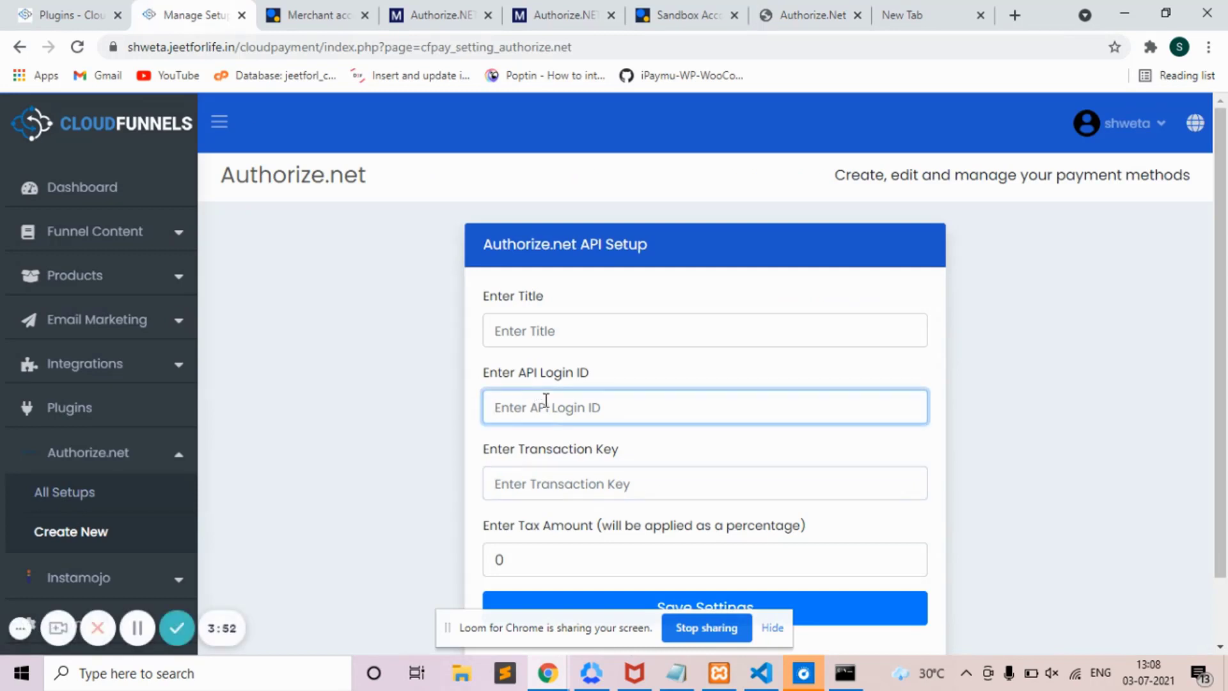
pyautogui.hotkey('ctrl', 'v')
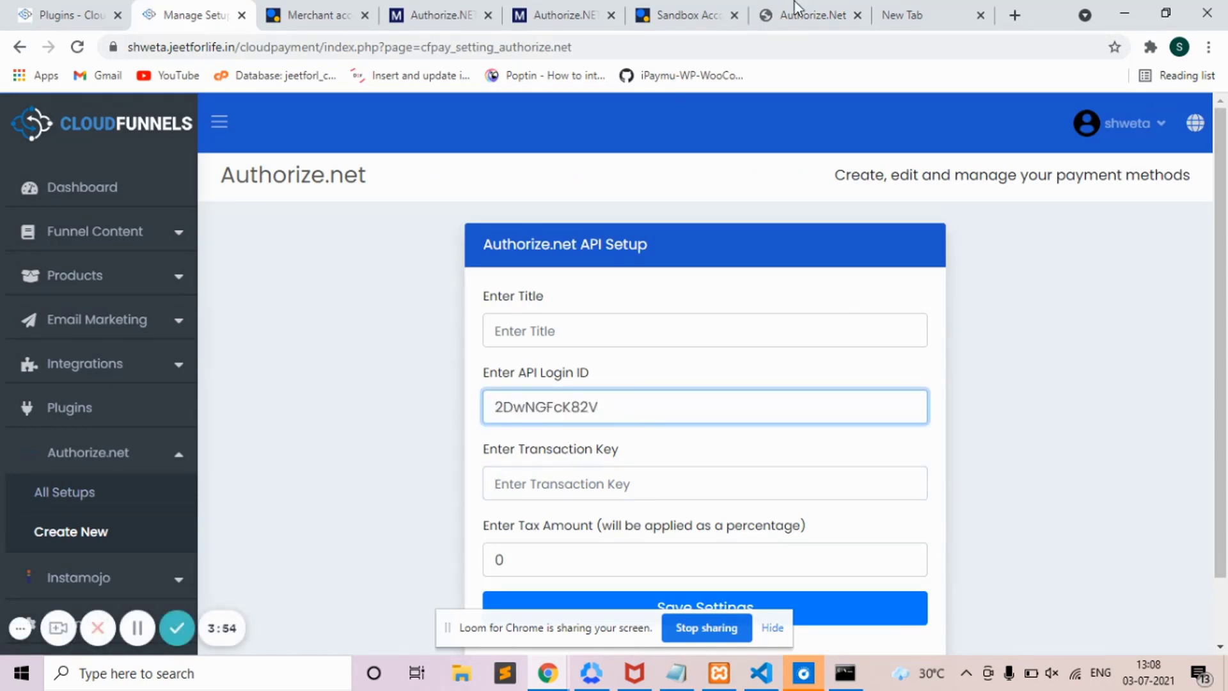
pyautogui.click(799, 9)
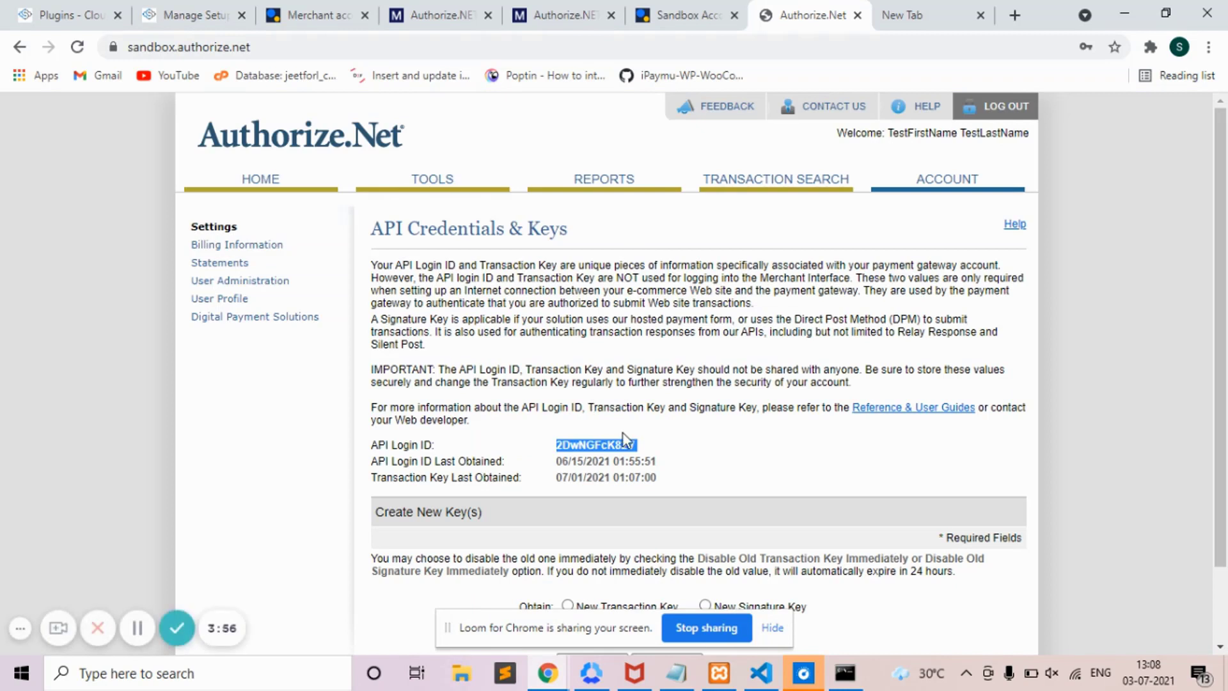
# - Request a new transaction key, disabling the old one immediately, and have a verification PIN e-mailed
pyautogui.scroll(-1, 1226, 401)
pyautogui.scroll(-1, 1225, 401)
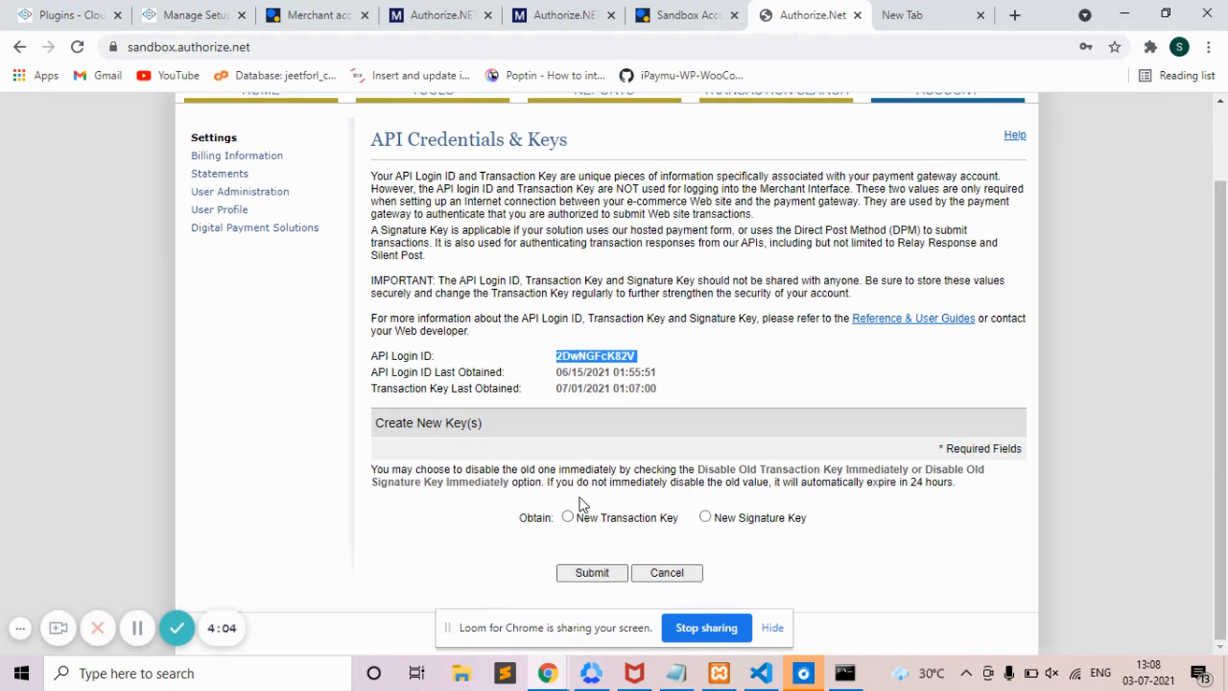
pyautogui.click(572, 518)
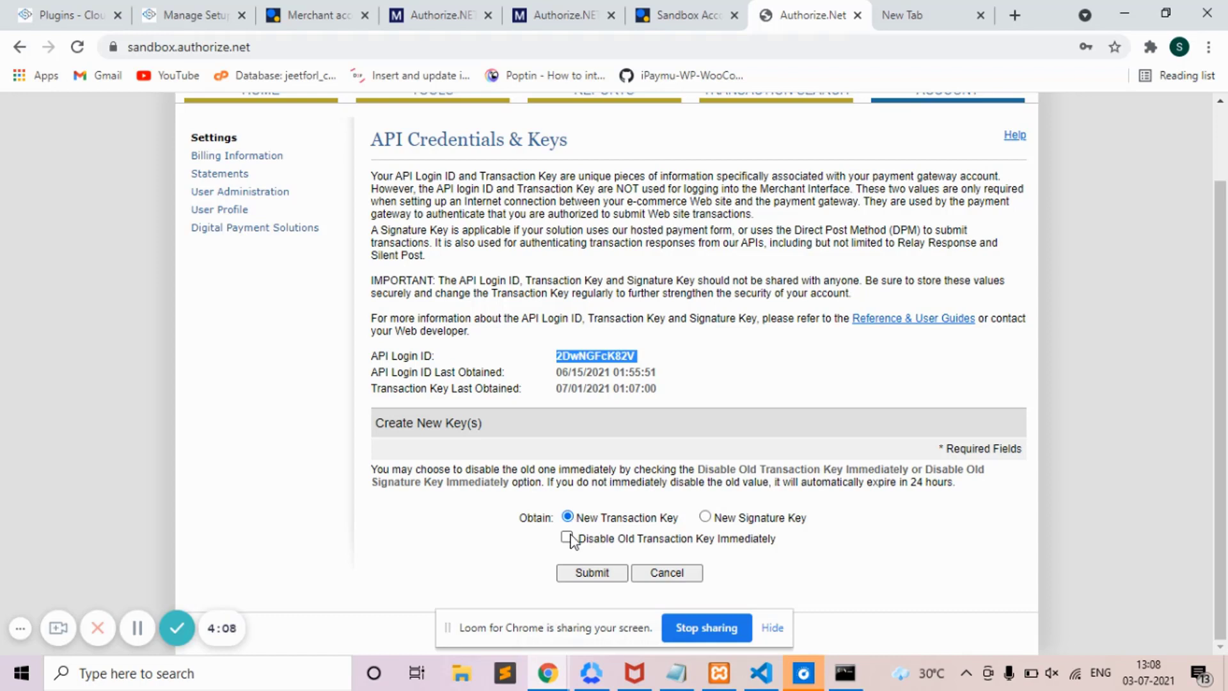
pyautogui.click(567, 538)
pyautogui.click(590, 572)
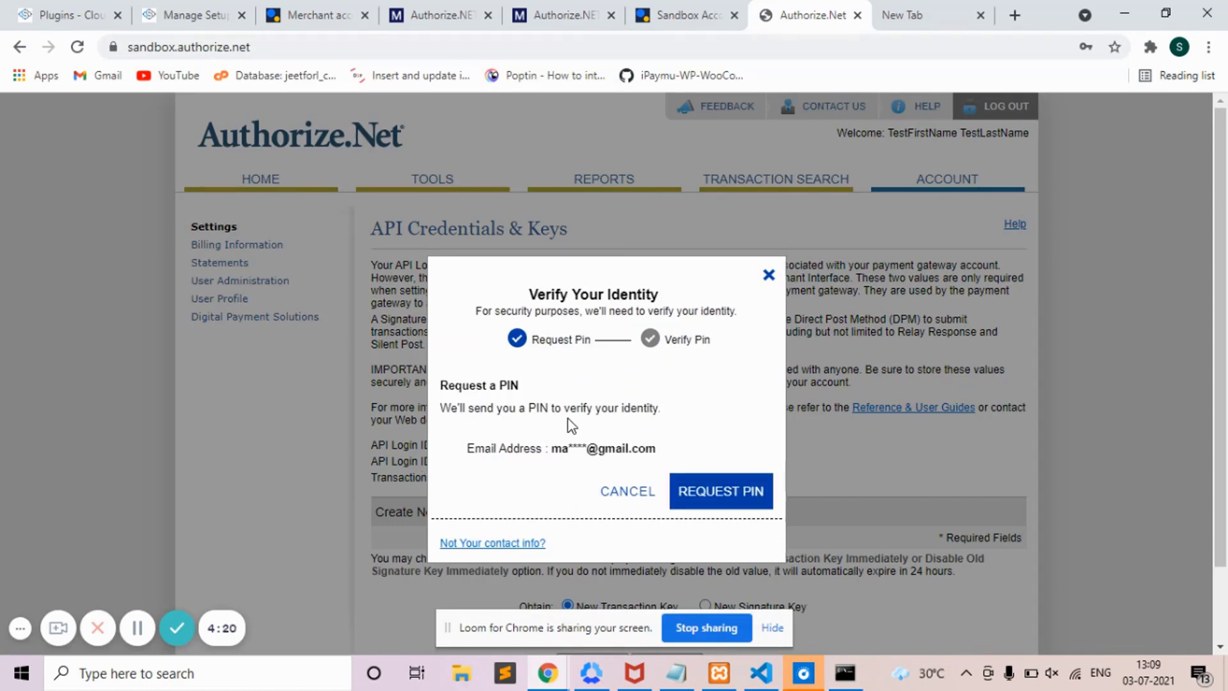
pyautogui.click(707, 495)
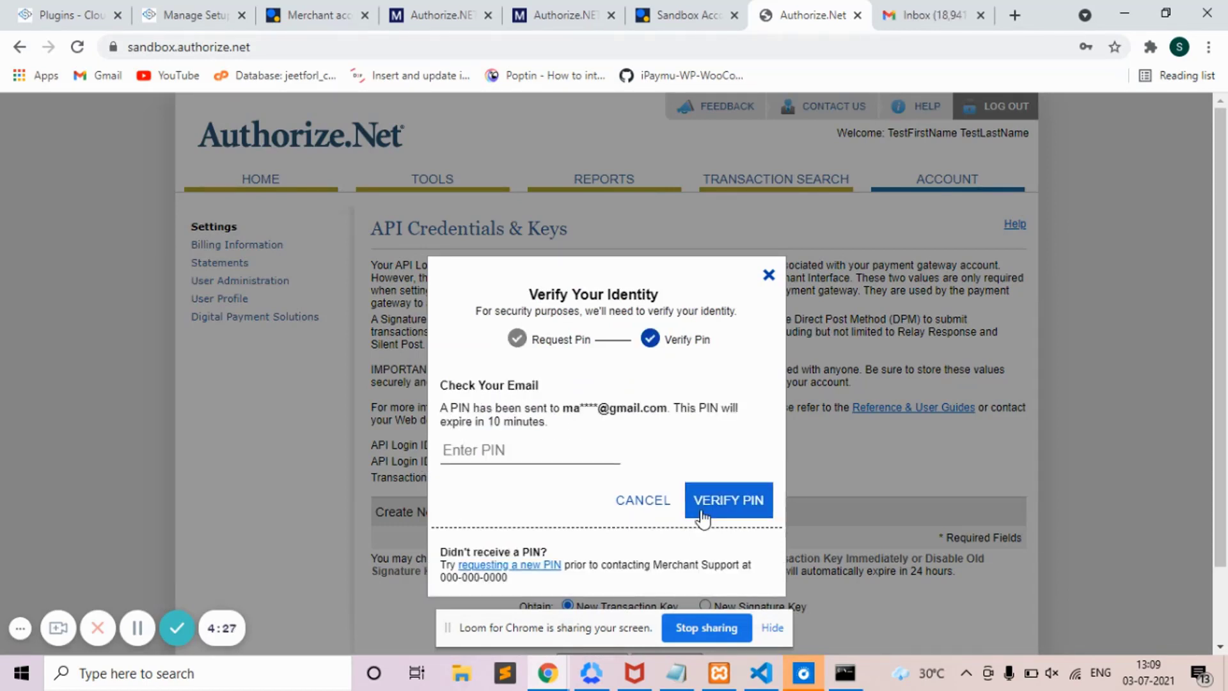
pyautogui.hotkey('ctrl', 'Tab')
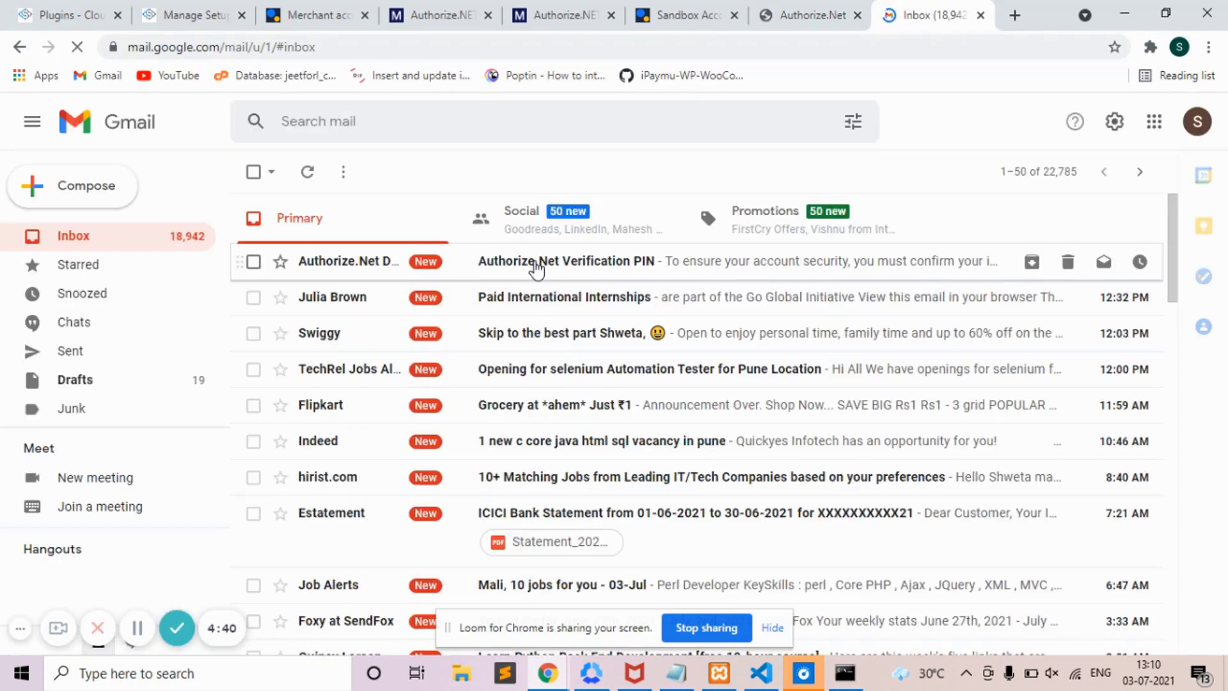
# - Copy the PIN from the Authorize.Net Verification PIN email and submit it in the verification dialog
pyautogui.click(536, 262)
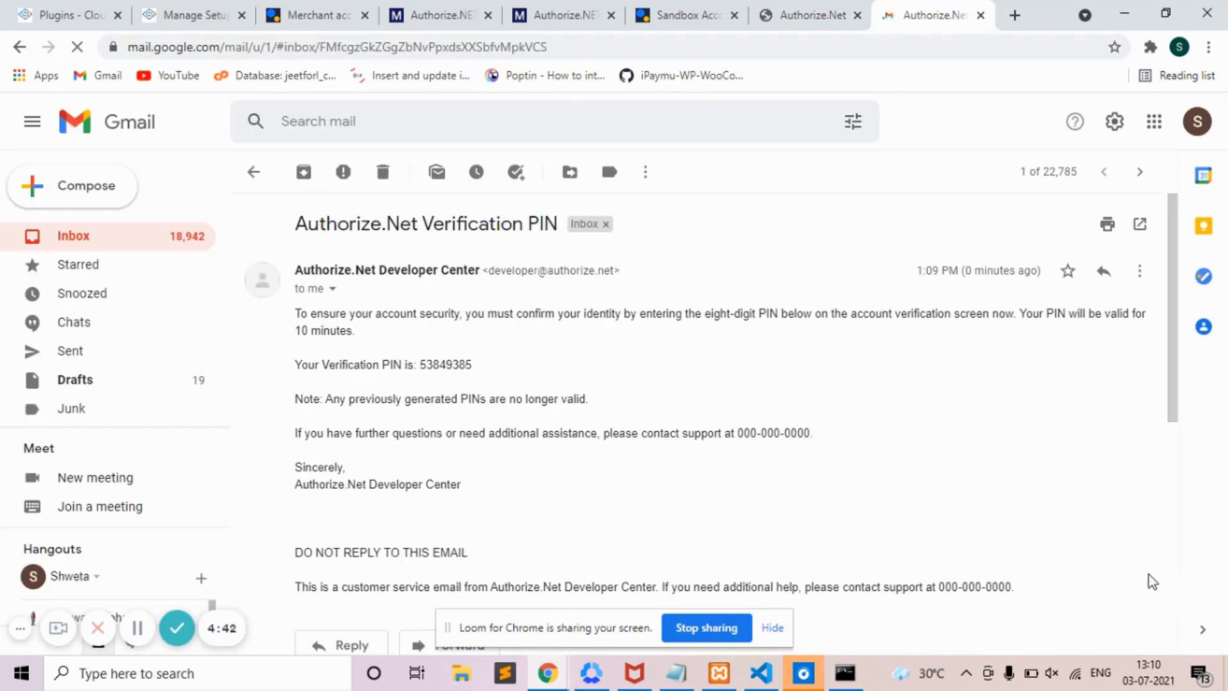
pyautogui.scroll(-2, 517, 422)
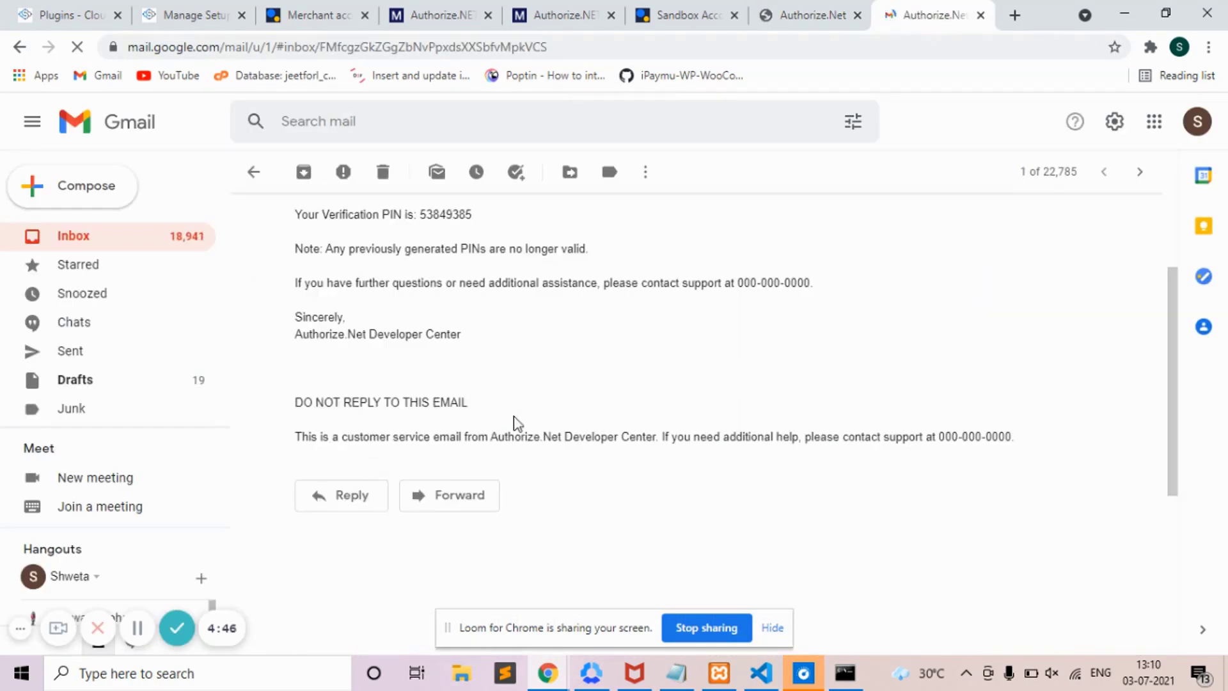
pyautogui.doubleClick(450, 214)
pyautogui.rightClick(447, 214)
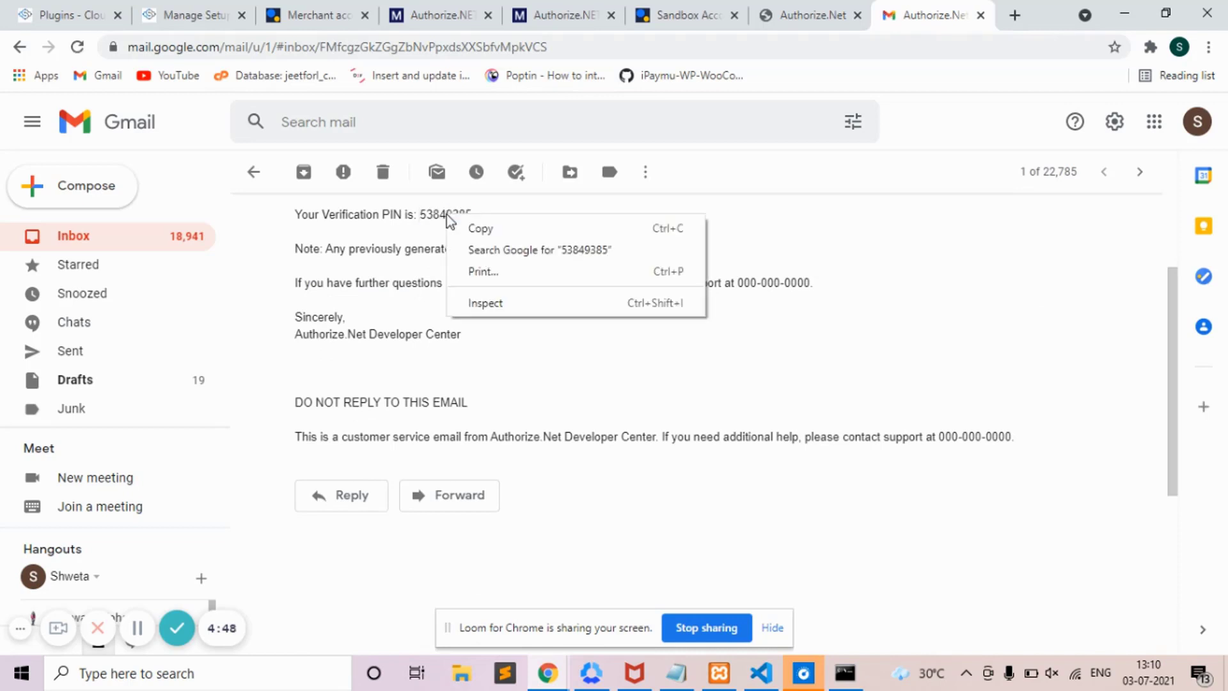
pyautogui.click(477, 228)
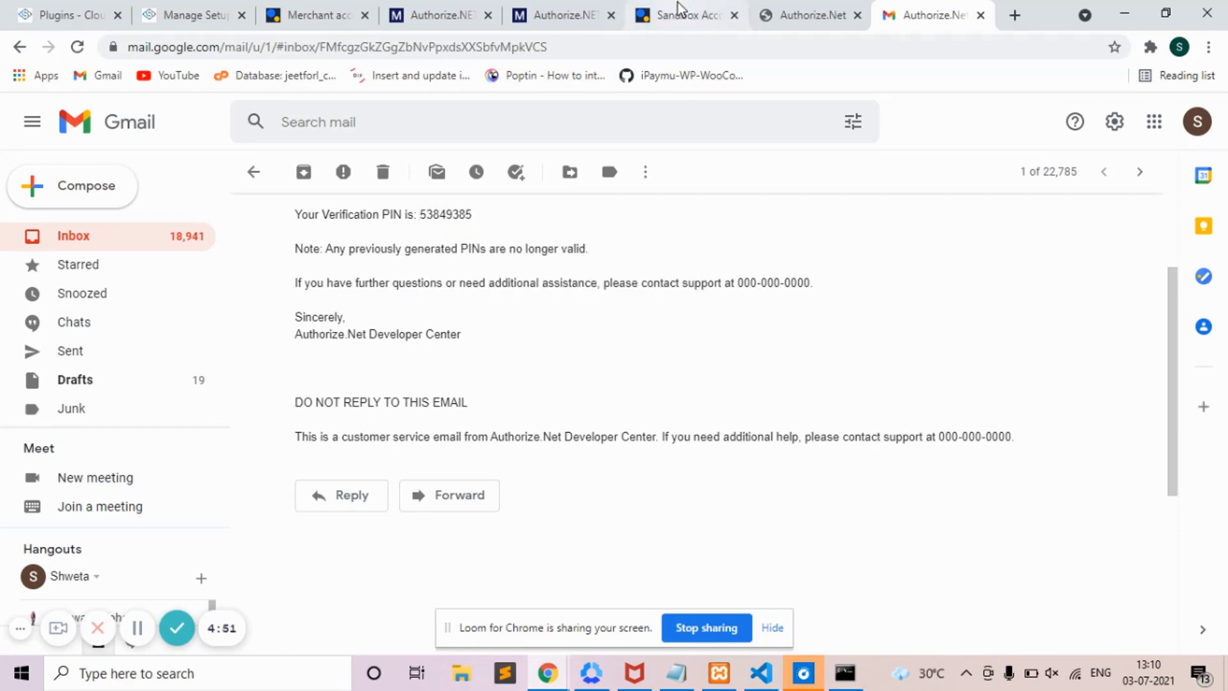
pyautogui.click(807, 14)
pyautogui.click(497, 448)
pyautogui.hotkey('ctrl', 'v')
pyautogui.click(727, 506)
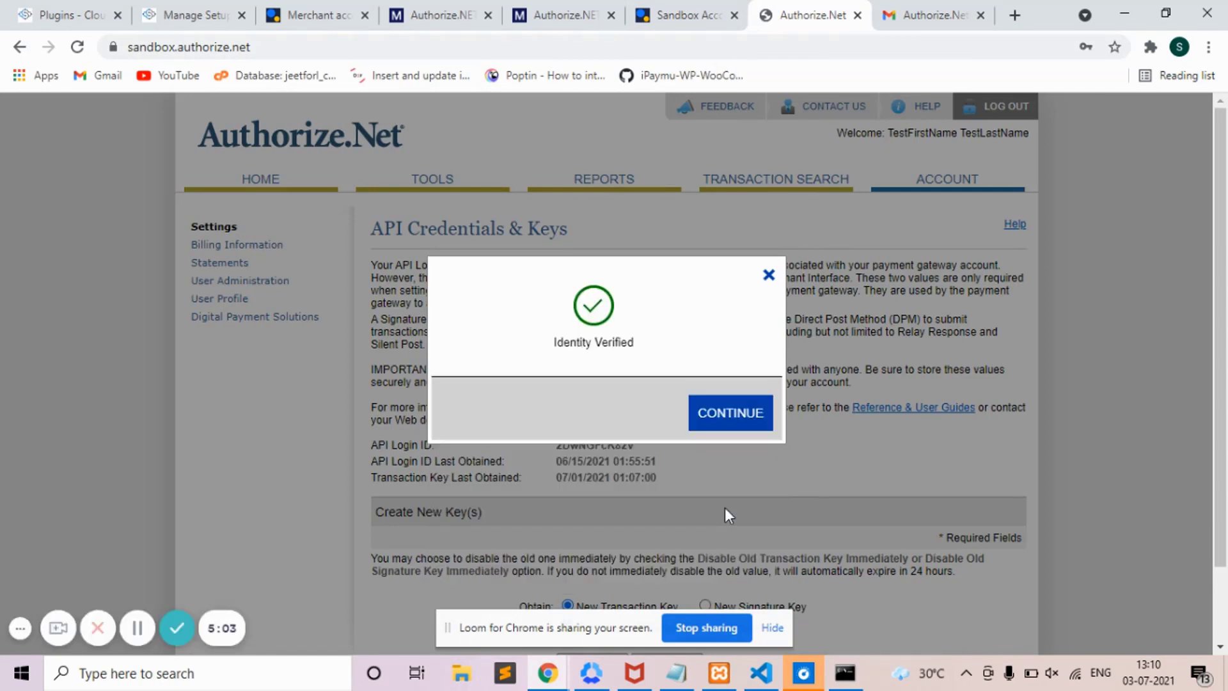
# - Continue to the newly generated transaction key, select it, and go back to CloudFunnels
pyautogui.click(731, 413)
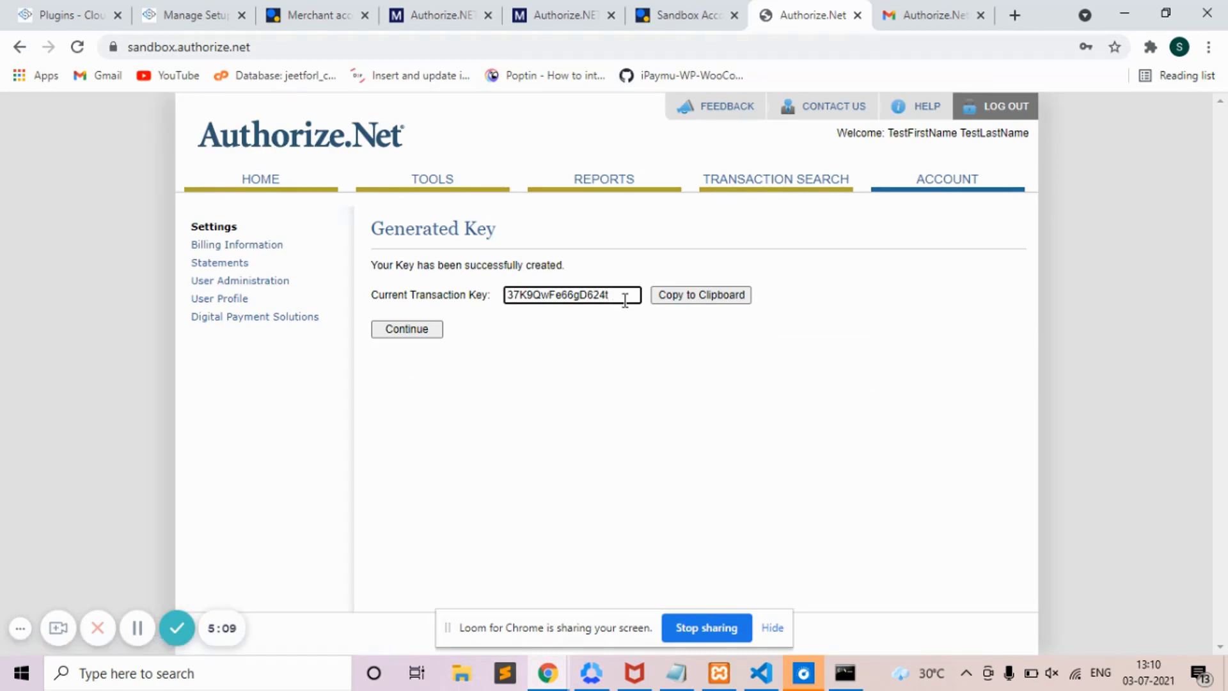
pyautogui.doubleClick(625, 299)
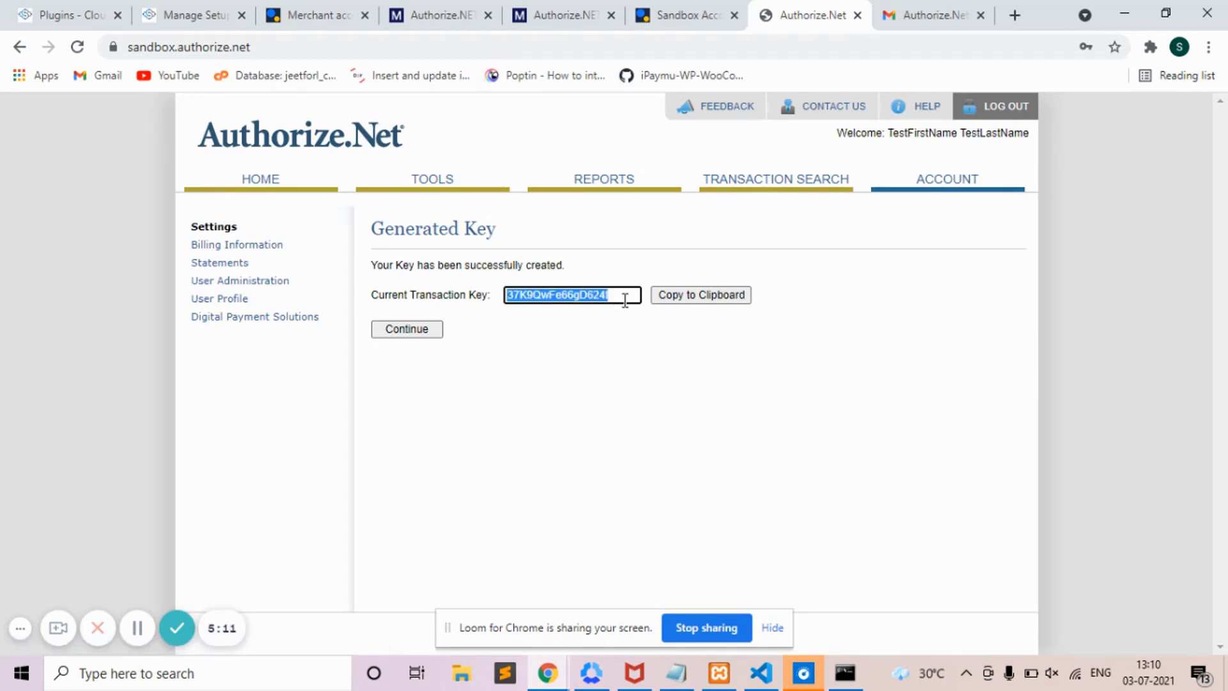
pyautogui.click(166, 3)
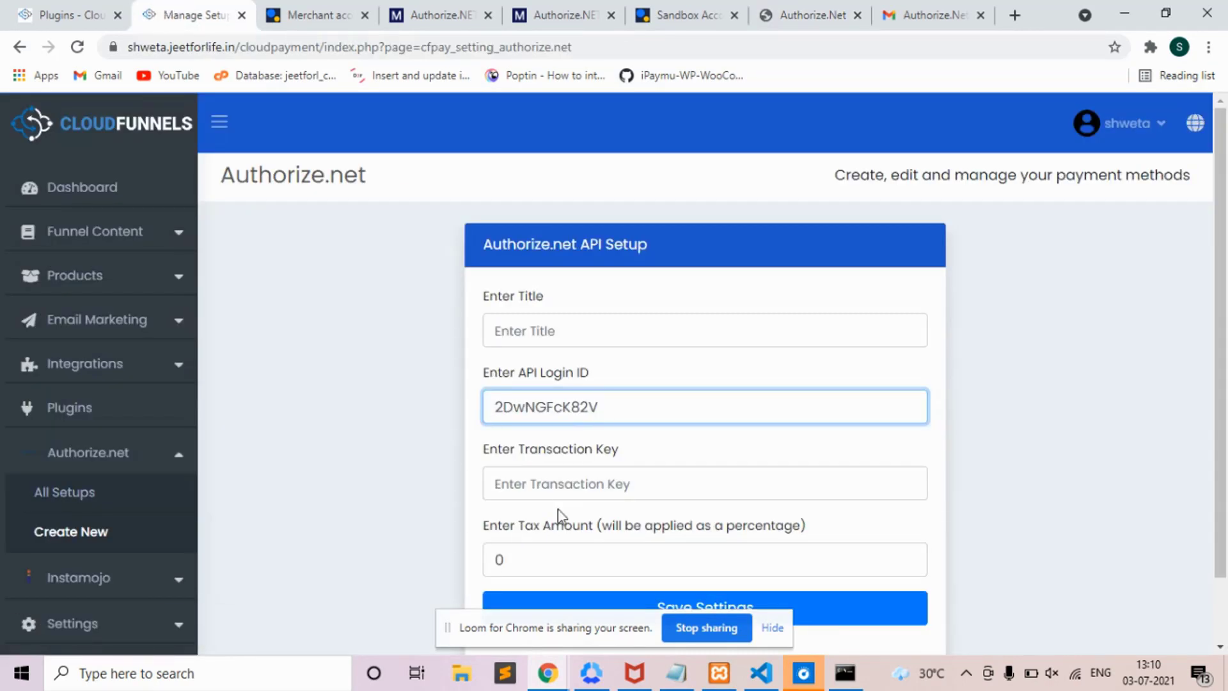
# - Paste the new transaction key and title the setup 'test authorize.net'
pyautogui.click(553, 484)
pyautogui.hotkey('ctrl', 'v')
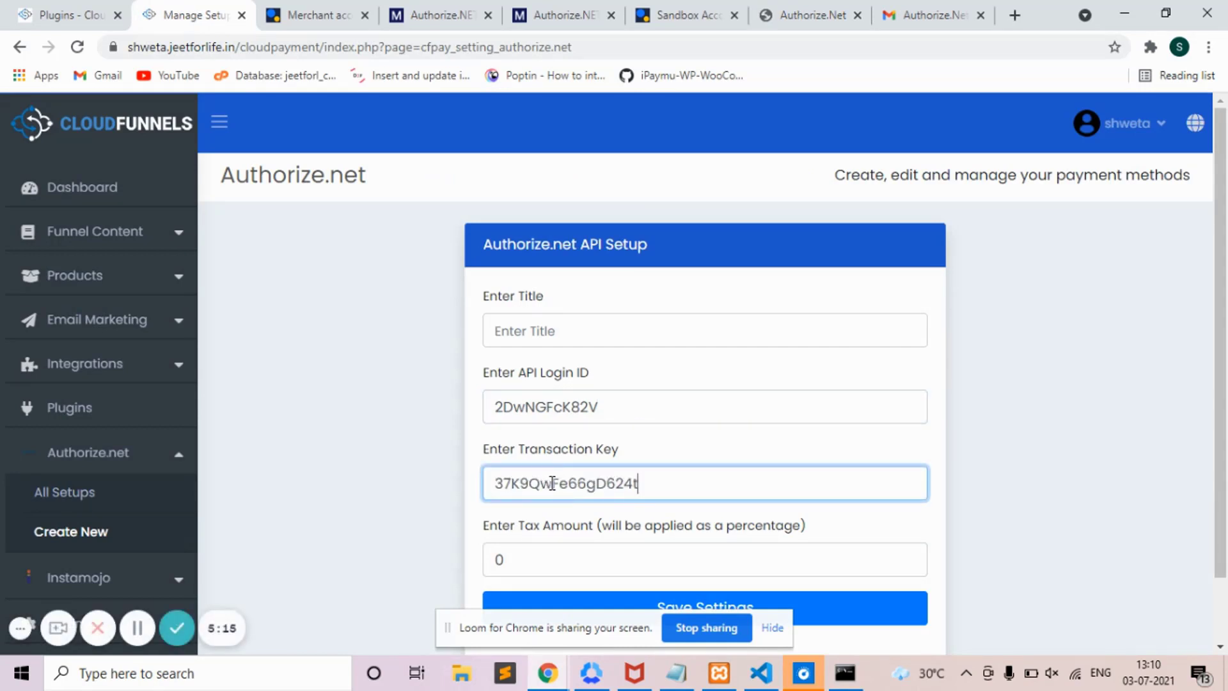
pyautogui.click(500, 330)
pyautogui.write('te')
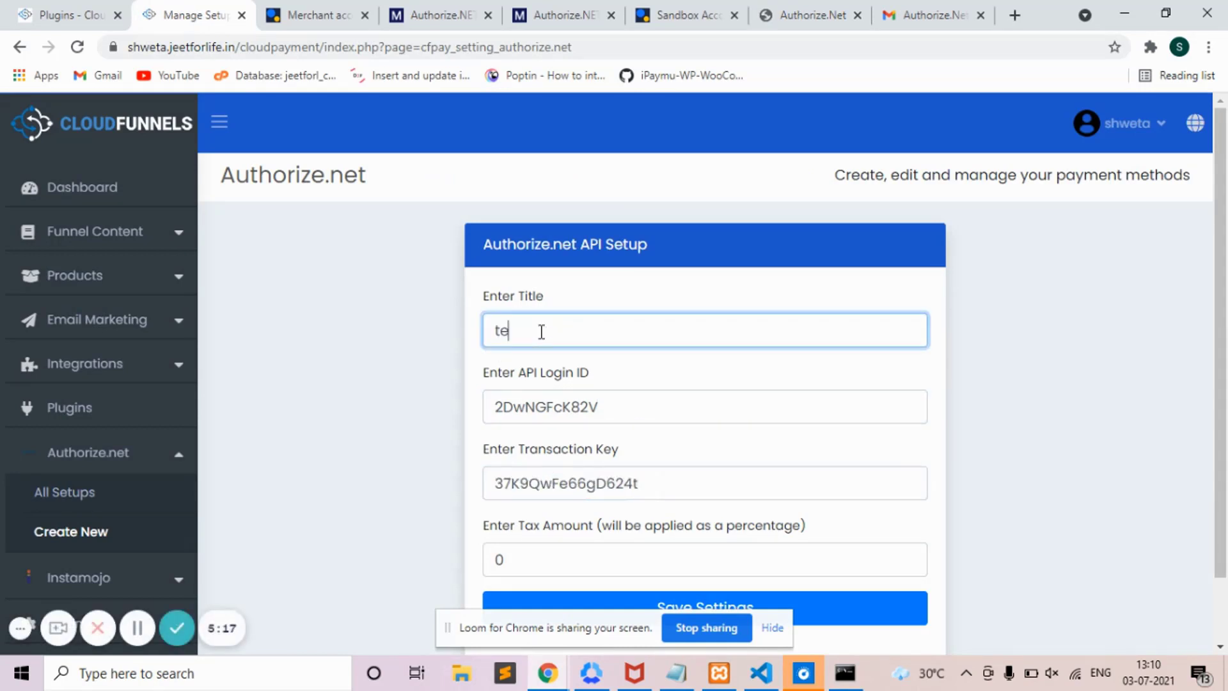
pyautogui.write('st')
pyautogui.write('authorize.net')
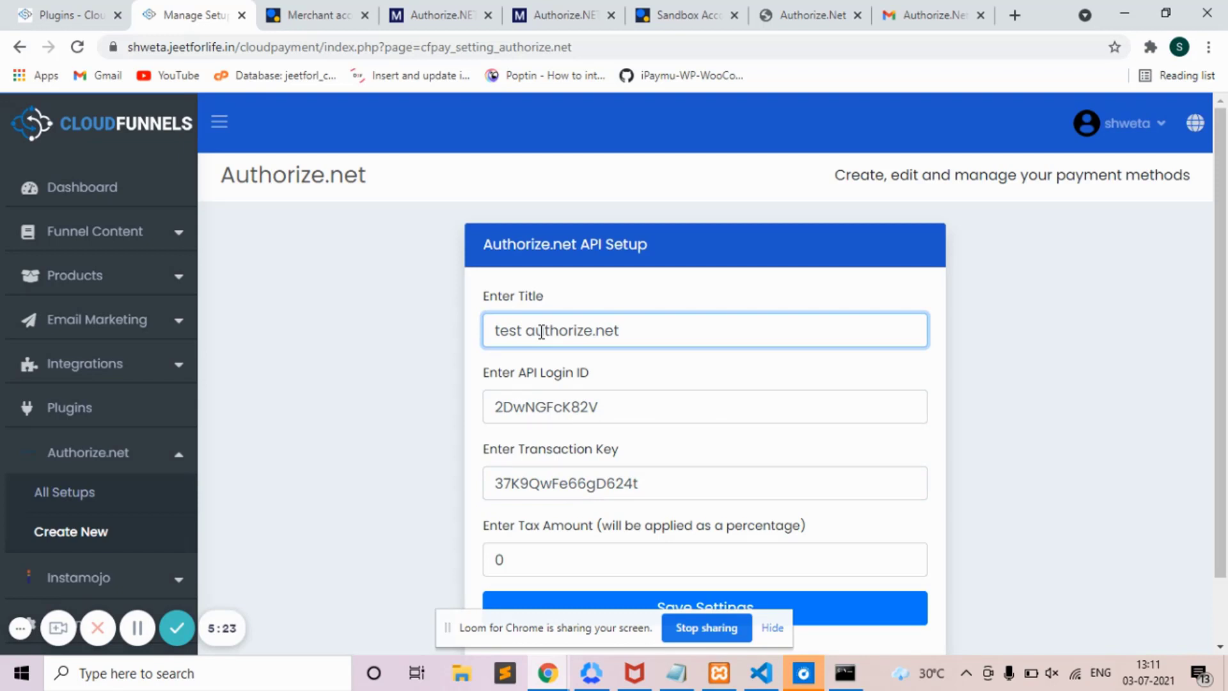
# - Set the tax amount to 2 and save the Authorize.net settings
pyautogui.scroll(-1, 1226, 570)
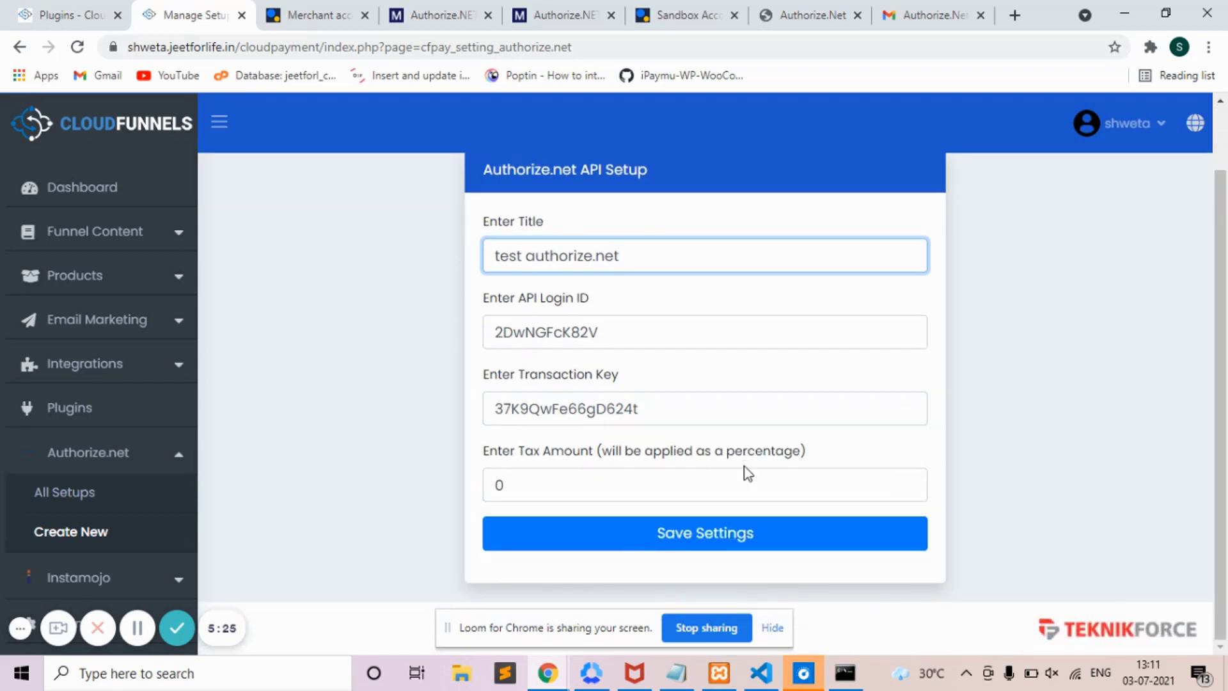
pyautogui.click(722, 485)
pyautogui.press('BackSpace')
pyautogui.write('2')
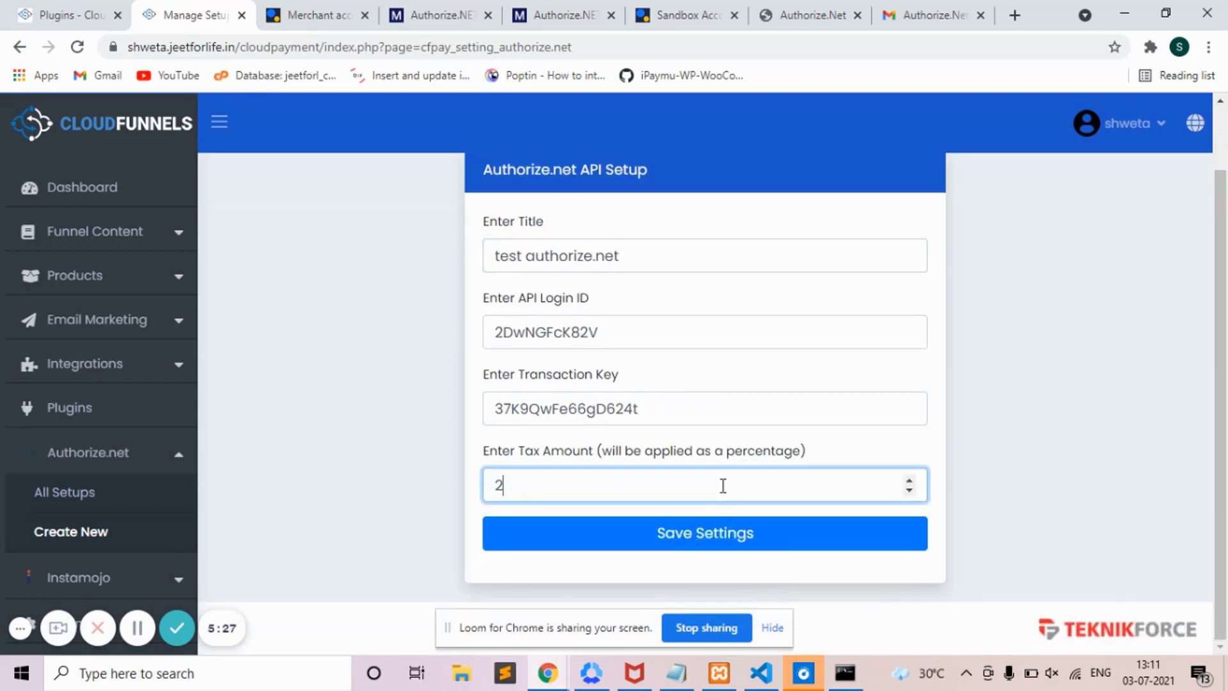
pyautogui.click(733, 537)
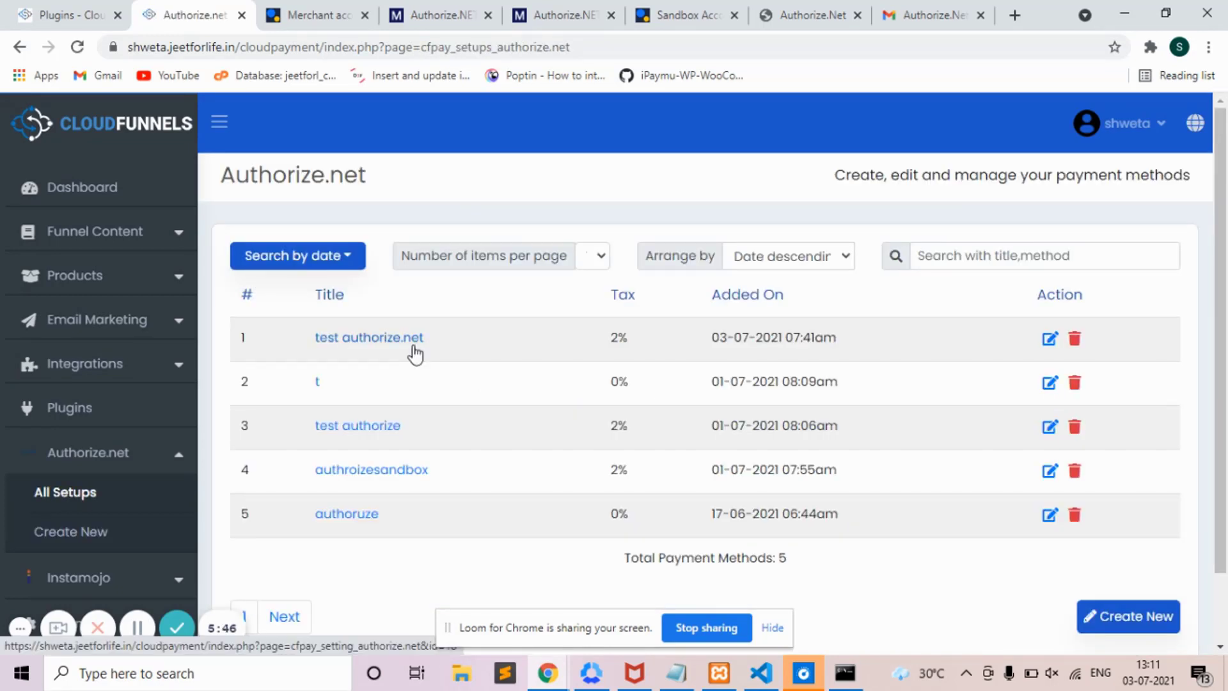
# - Go to Funnels and sites under Funnel Content and edit 'tetsing funnel'
pyautogui.click(134, 233)
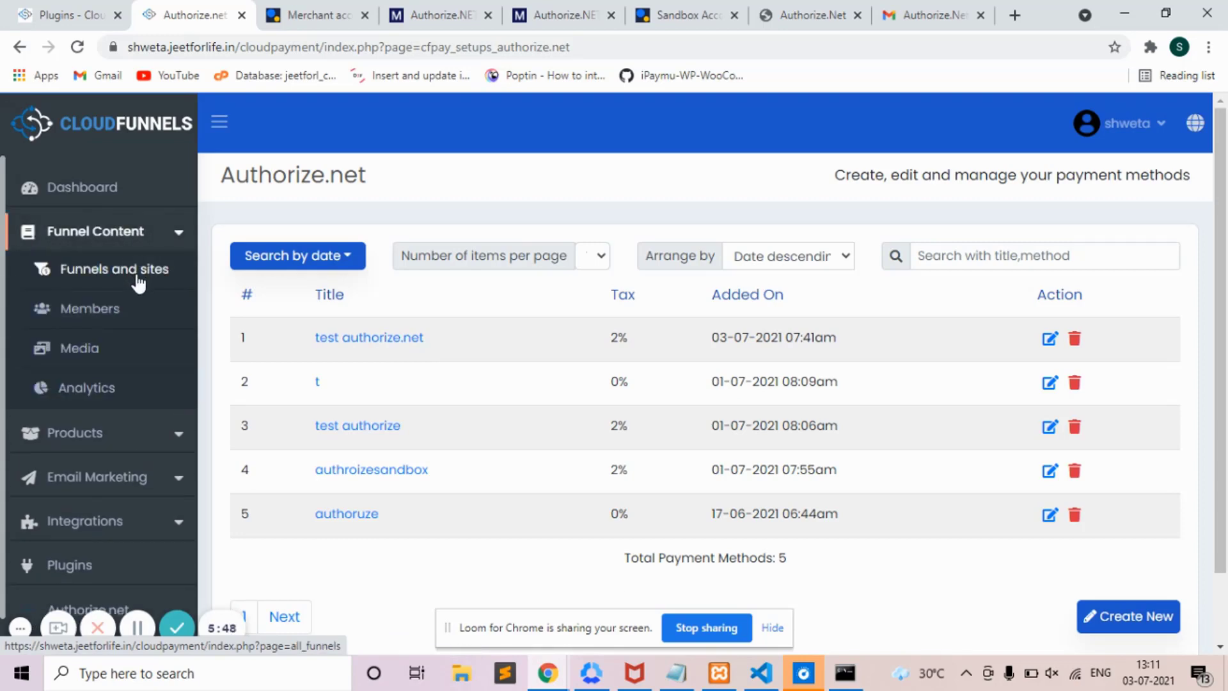
pyautogui.click(137, 276)
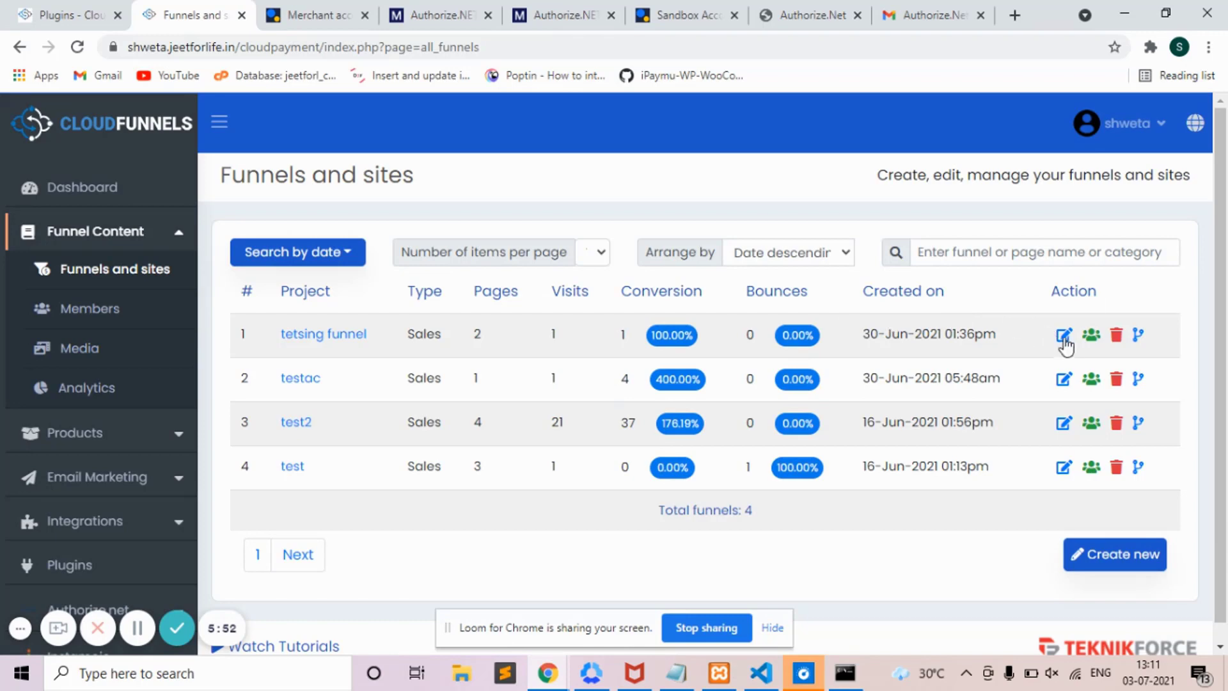
pyautogui.click(1065, 343)
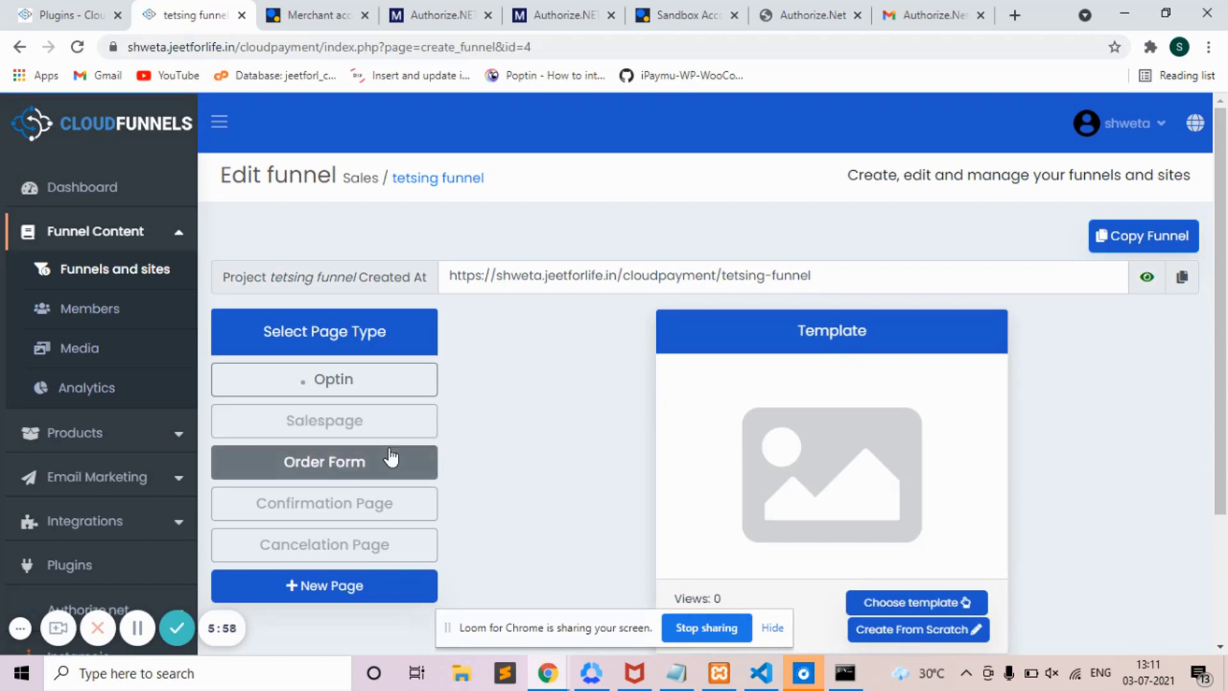
# - Open the page settings of the funnel's Order Form page
pyautogui.click(389, 455)
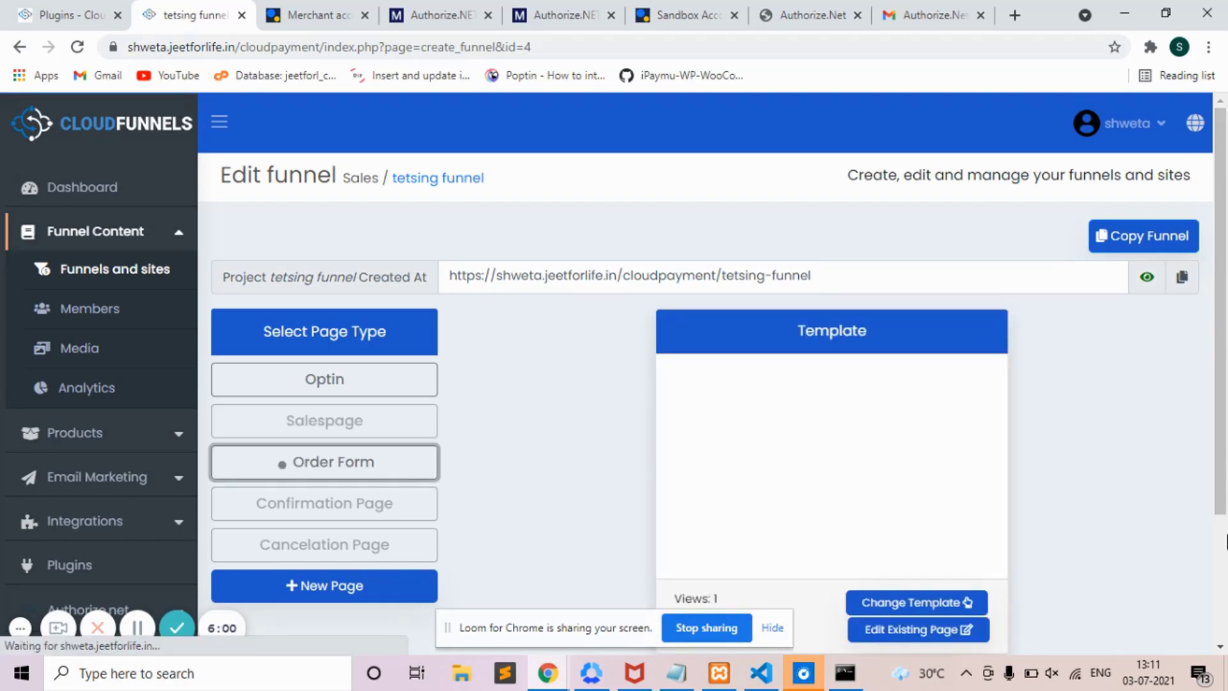
pyautogui.scroll(-3, 1225, 540)
pyautogui.click(1194, 522)
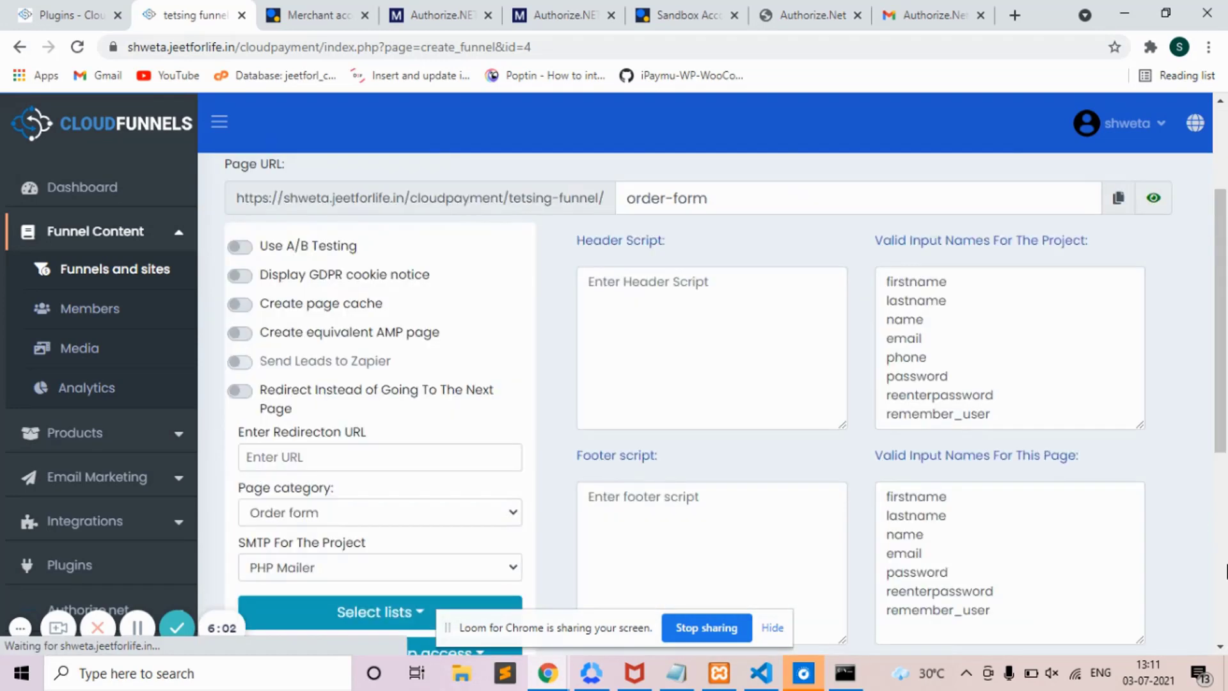
pyautogui.scroll(-6, 1203, 557)
# - Choose test authorize.net as the payment method and (#6789) book3 as the product
pyautogui.click(443, 388)
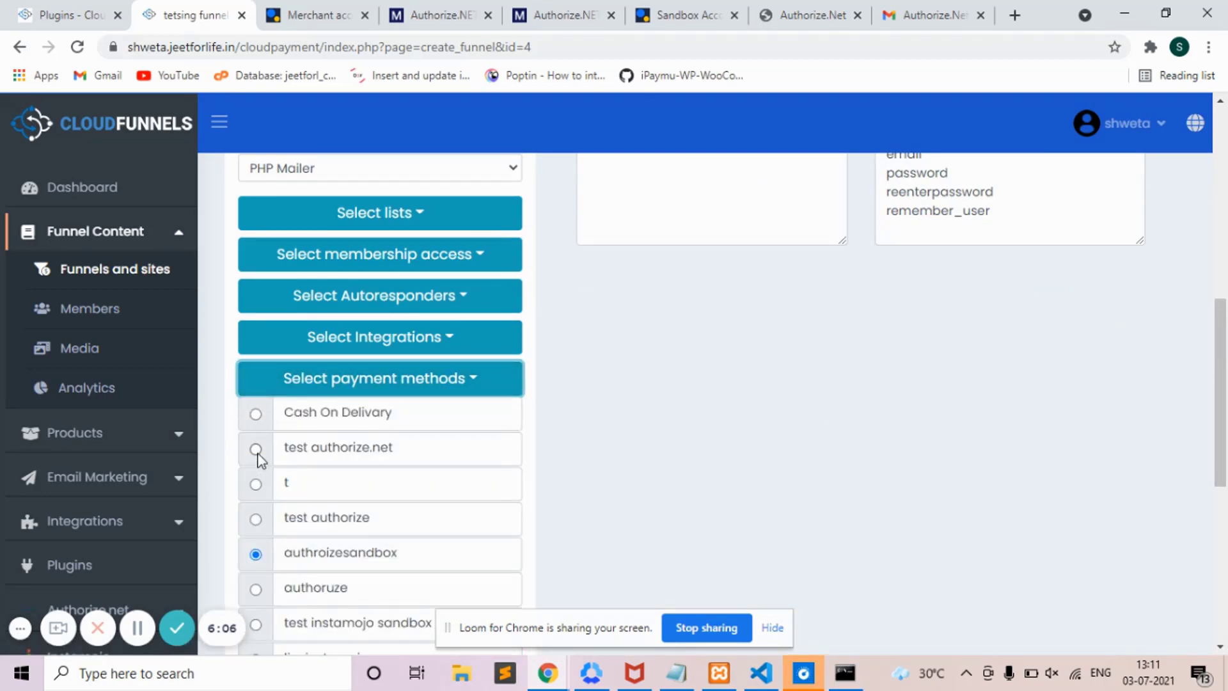
pyautogui.click(257, 450)
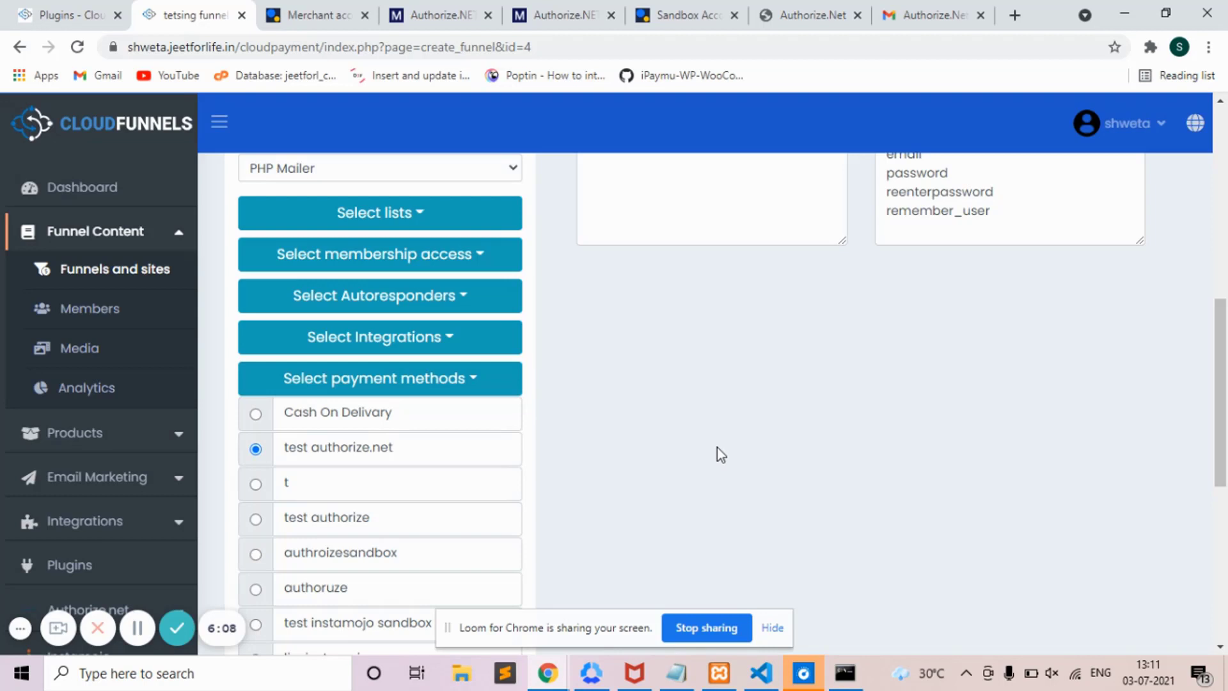
pyautogui.click(510, 377)
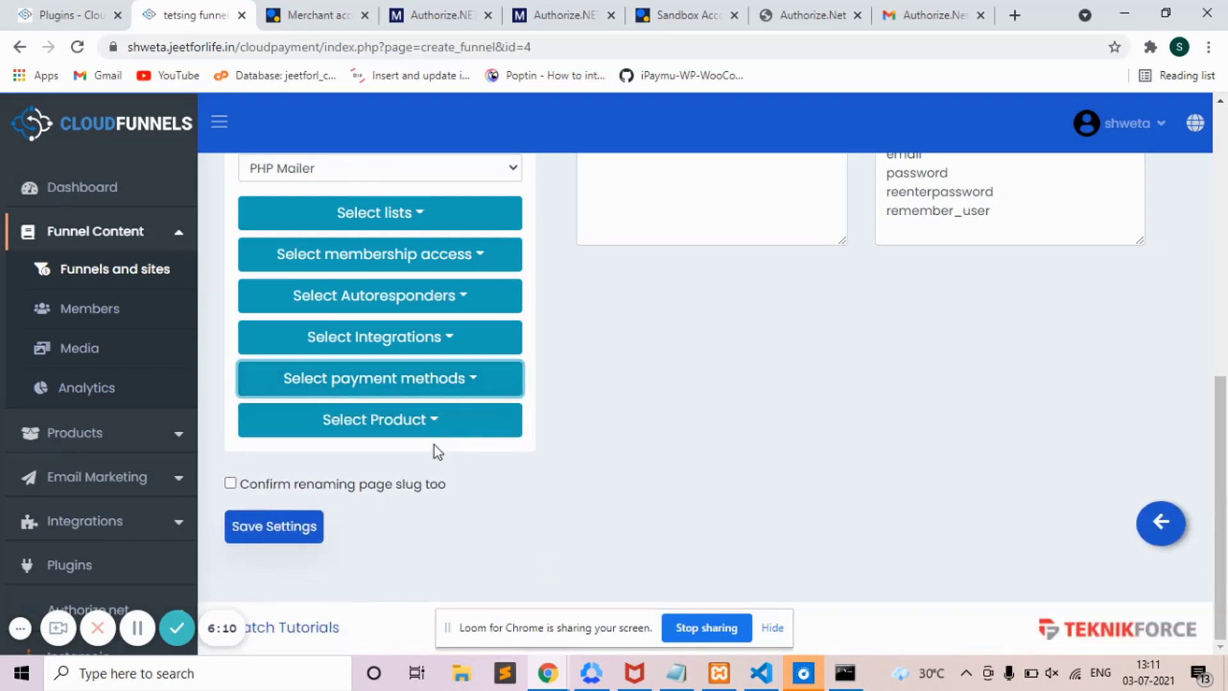
pyautogui.click(433, 420)
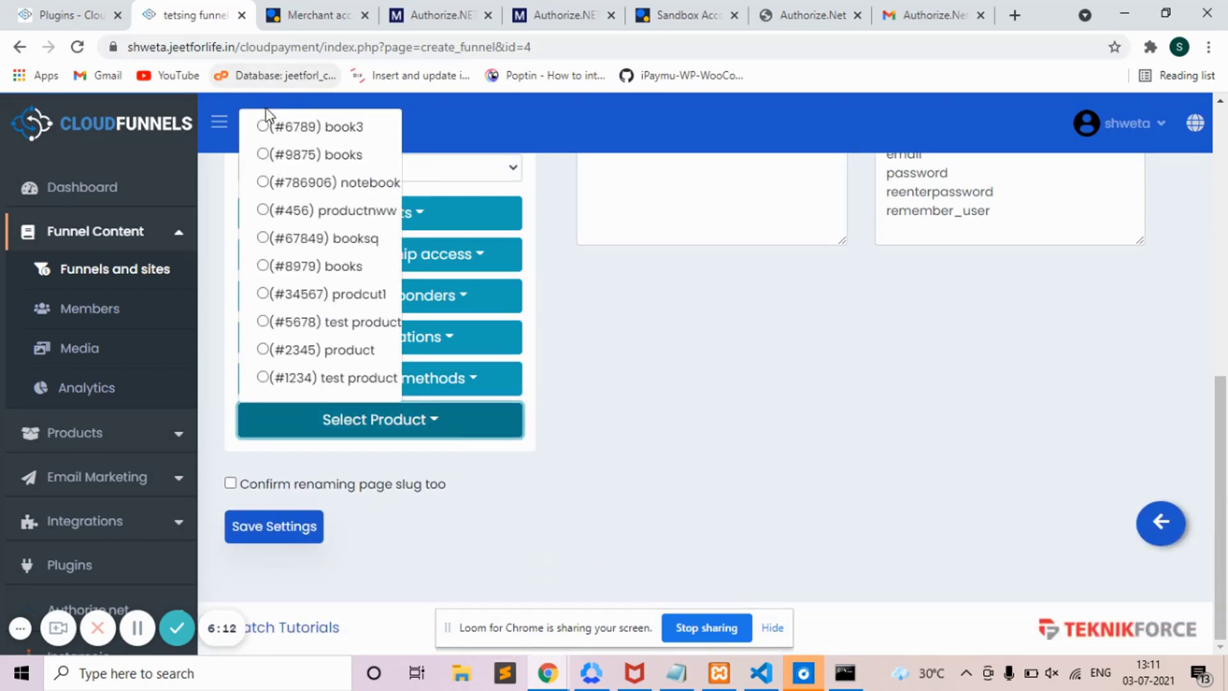
pyautogui.click(263, 126)
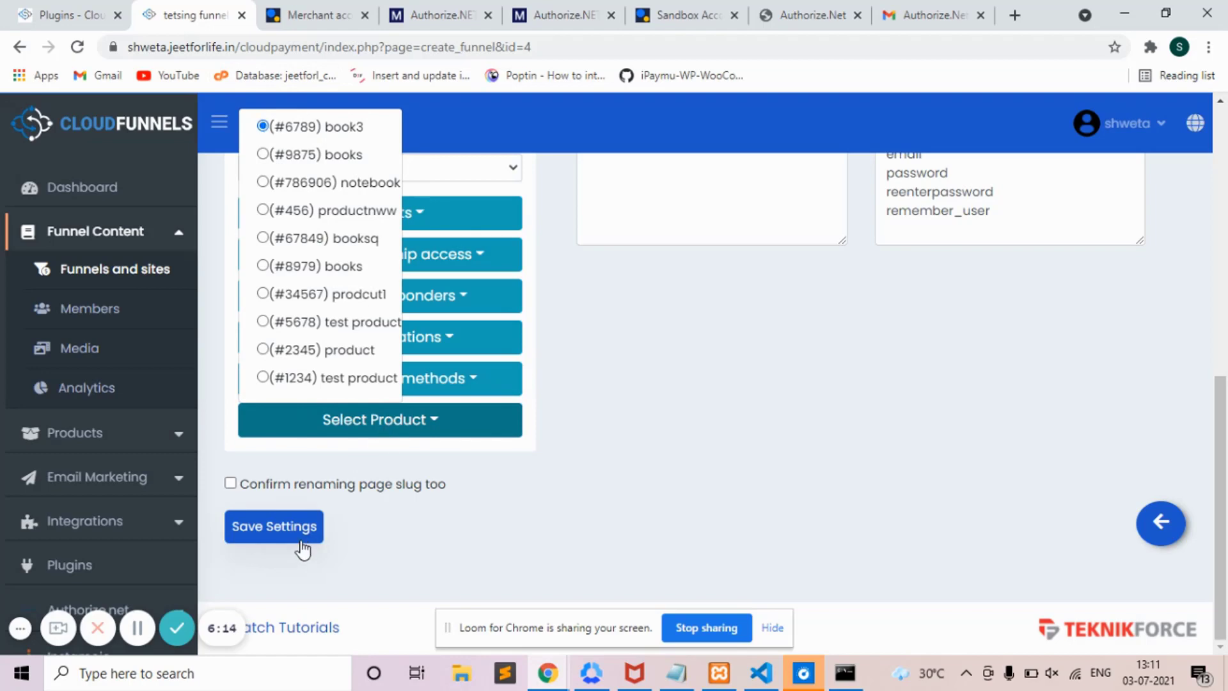